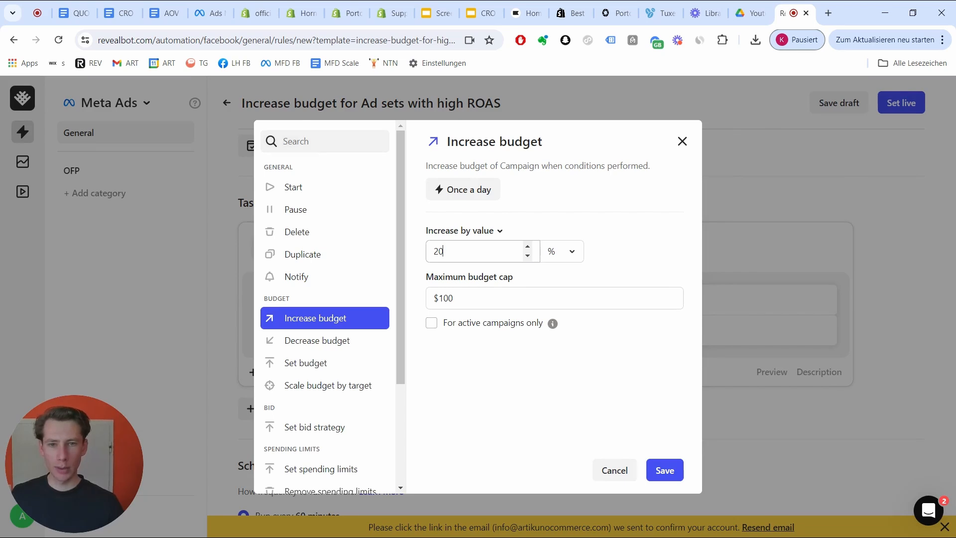
- Set the Increase budget action to 200% with a $10000 maximum budget cap, running every 1 hour, and save it
{"action": "type", "text": "0"}
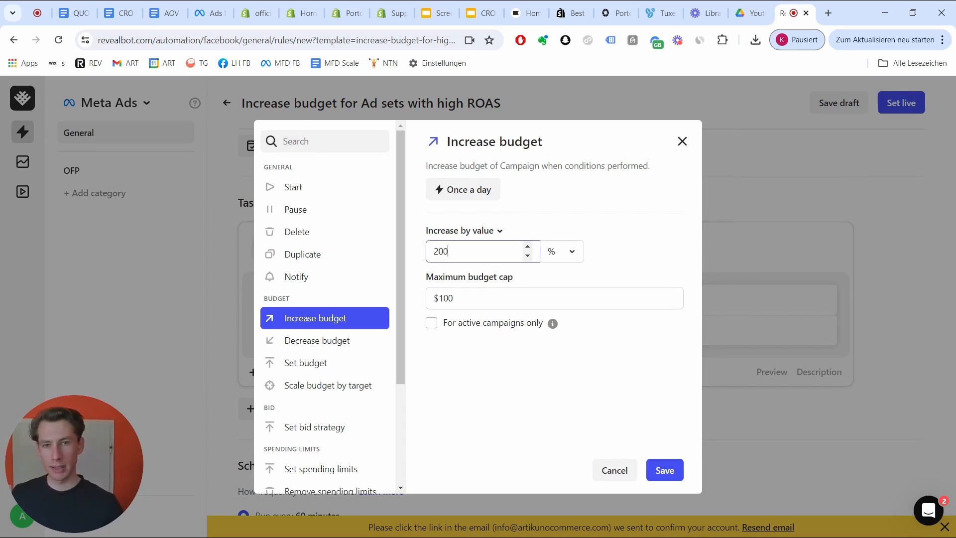
{"action": "left_click", "coordinate": [491, 299]}
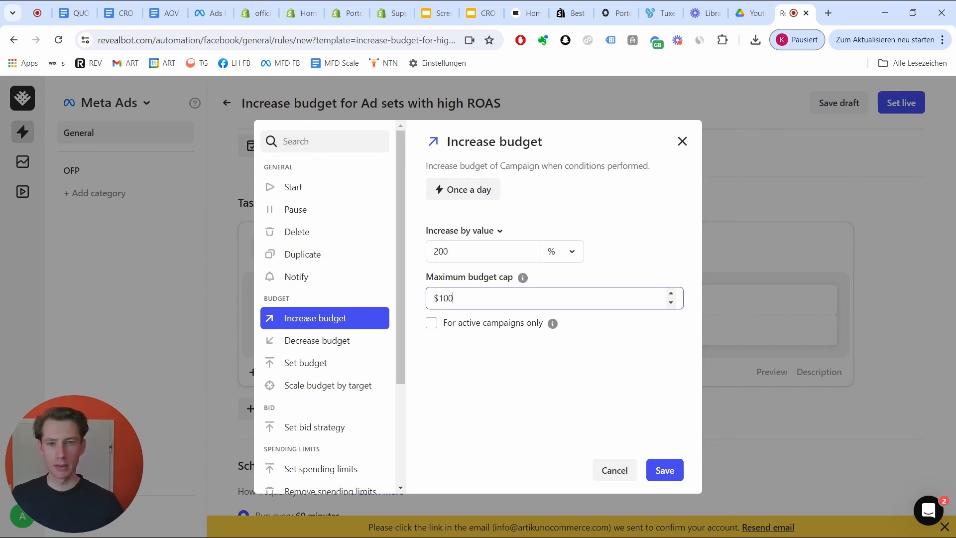
{"action": "type", "text": "00"}
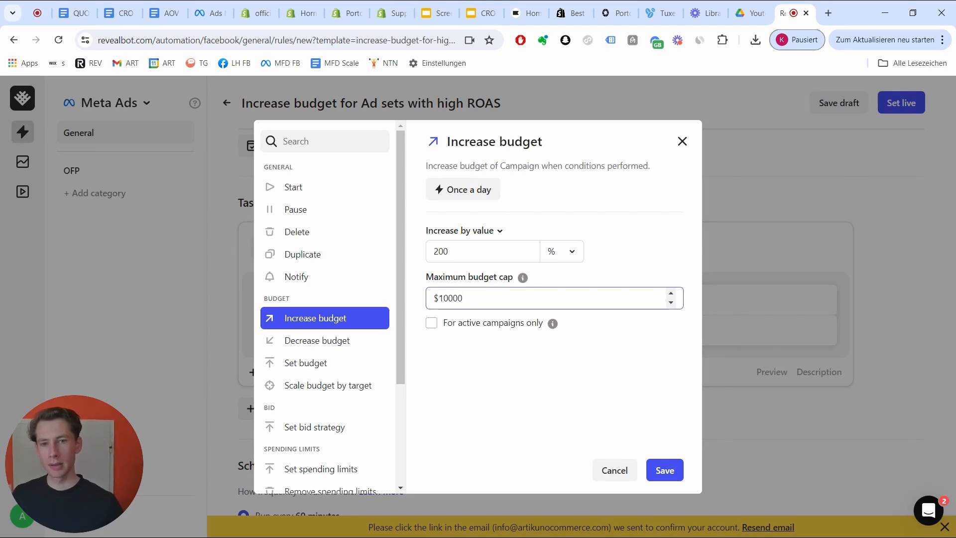
{"action": "left_click", "coordinate": [501, 355]}
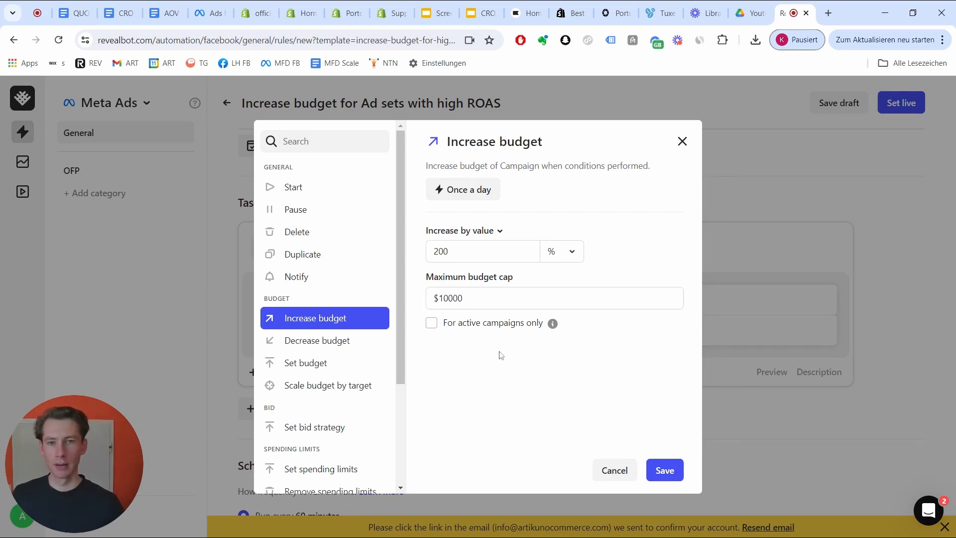
{"action": "left_click", "coordinate": [465, 197]}
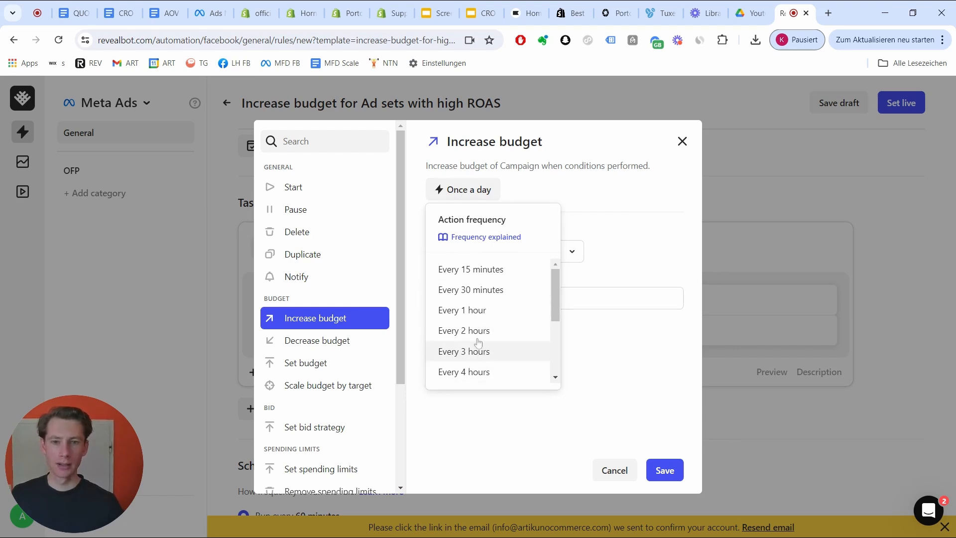
{"action": "left_click", "coordinate": [480, 312]}
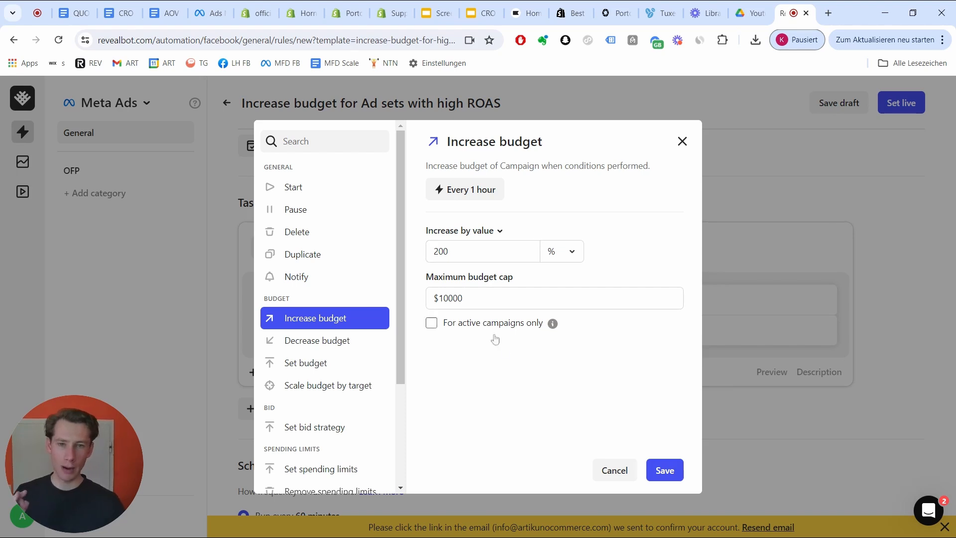
{"action": "left_click", "coordinate": [658, 472]}
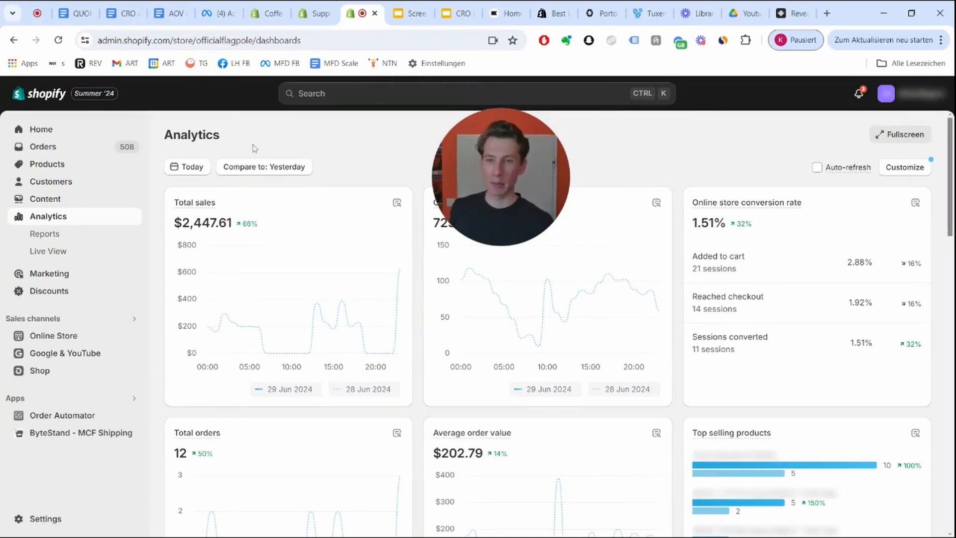
- Show the Shopify store analytics for the last 30 days
{"action": "left_click", "coordinate": [188, 166]}
{"action": "left_click", "coordinate": [219, 263]}
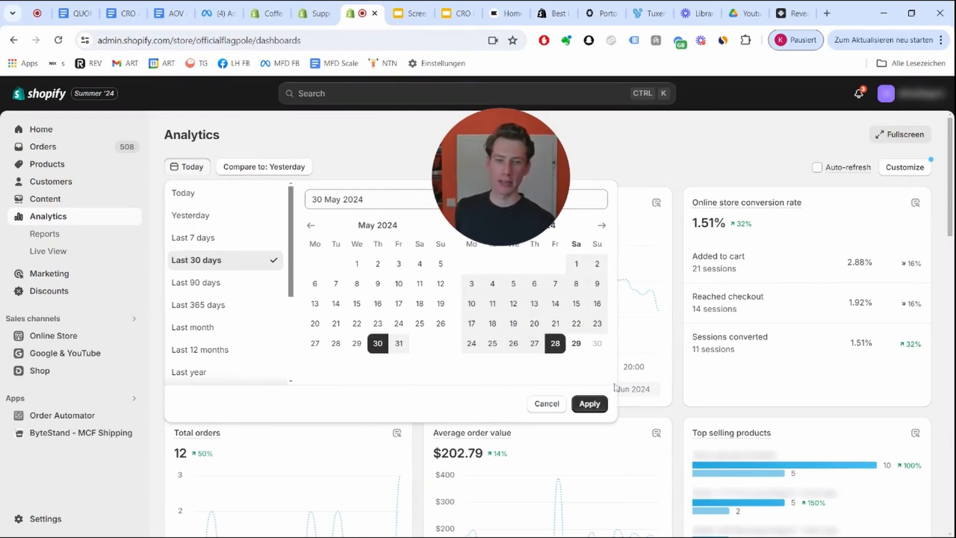
{"action": "left_click", "coordinate": [589, 404]}
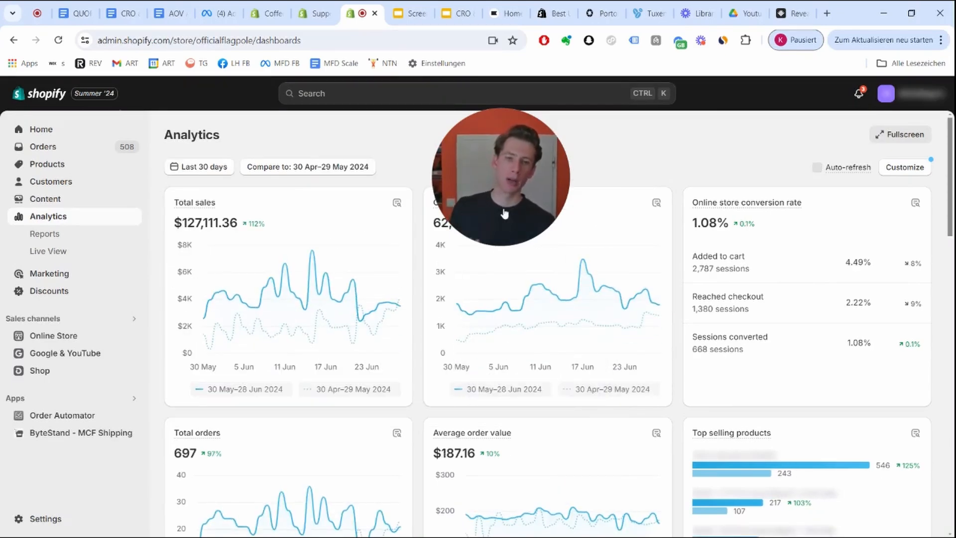
{"action": "left_click_drag", "start_coordinate": [538, 188], "coordinate": [113, 472]}
- Switch to Revealbot and view the ad platforms available besides Meta Ads
{"action": "left_click", "coordinate": [793, 13]}
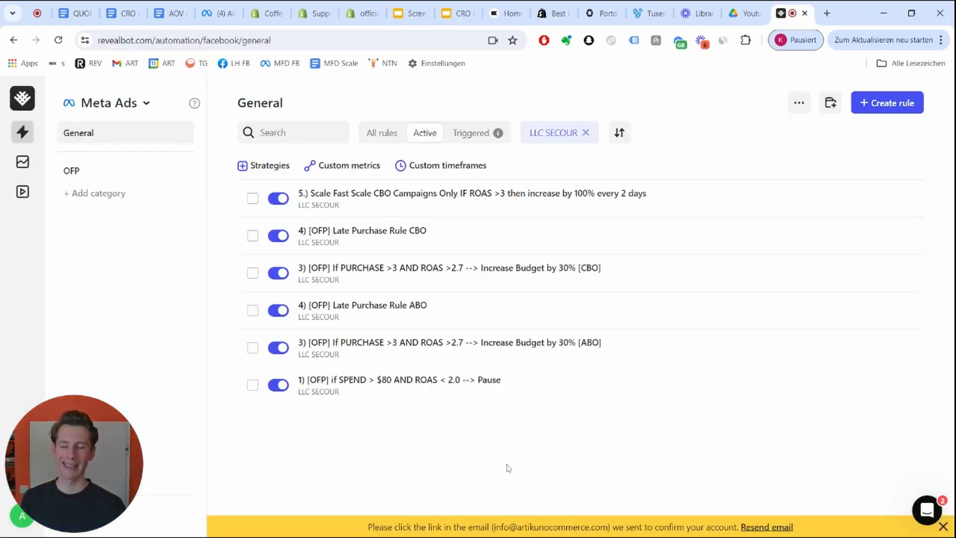
{"action": "left_click", "coordinate": [137, 102]}
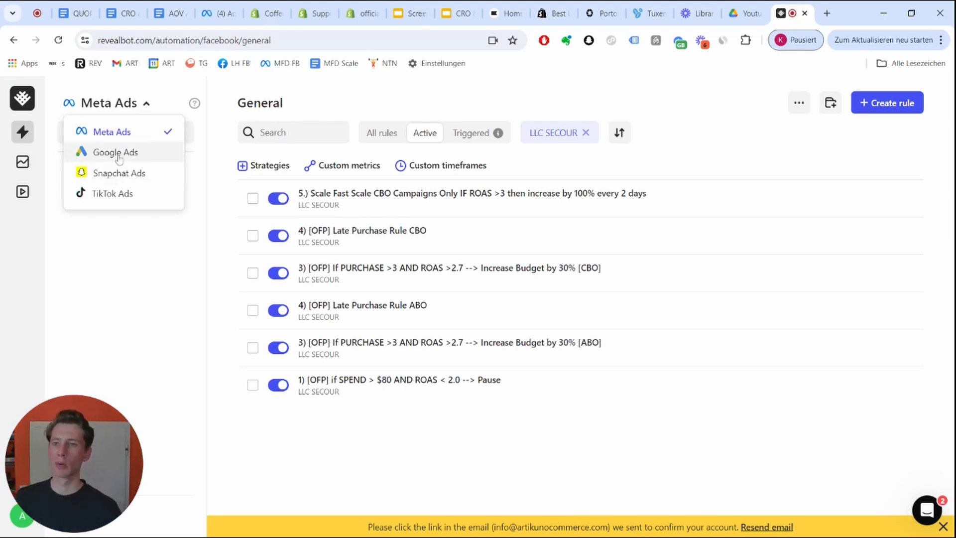
{"action": "left_click", "coordinate": [129, 284]}
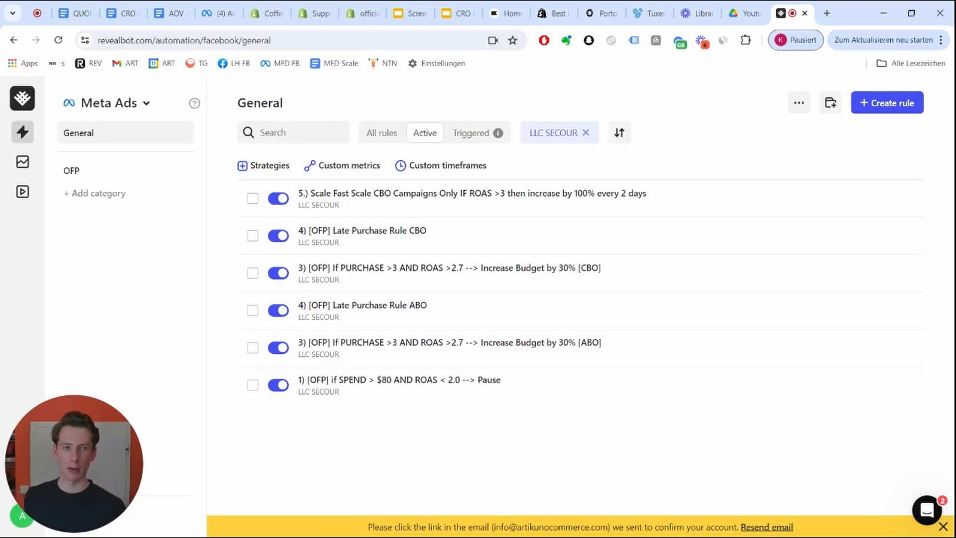
- Browse the campaign rule templates for pausing, starting and budget changes, then close the template list
{"action": "left_click", "coordinate": [889, 102]}
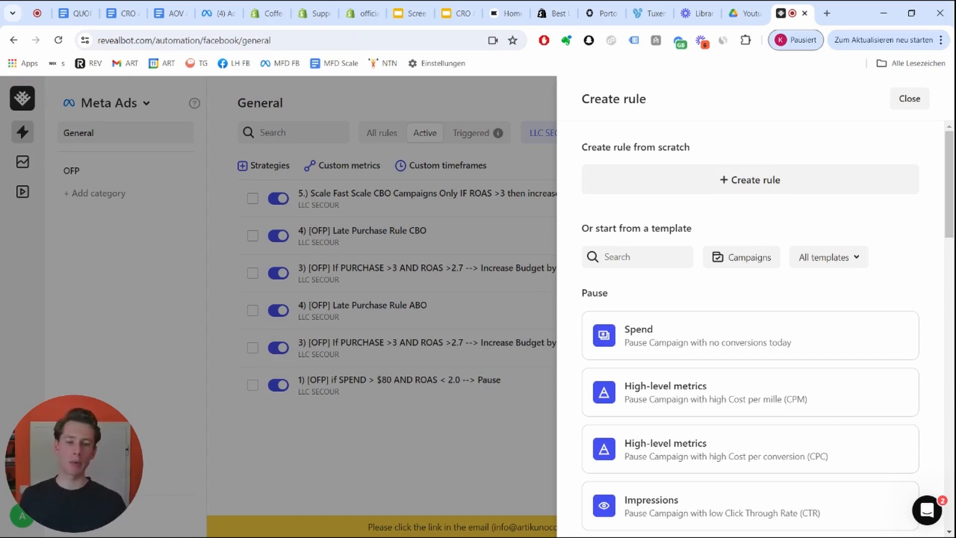
{"action": "scroll", "coordinate": [762, 309], "scroll_direction": "down", "scroll_amount": 15}
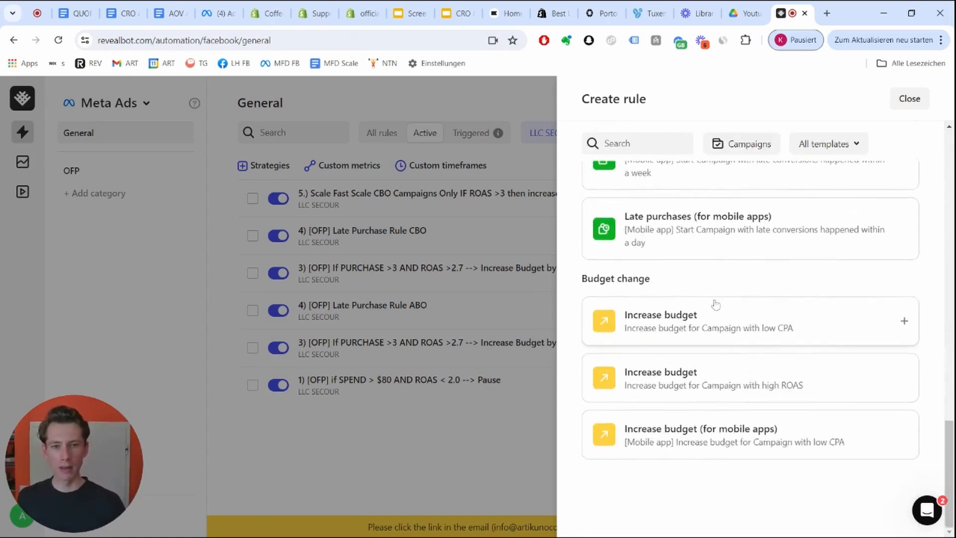
{"action": "scroll", "coordinate": [752, 289], "scroll_direction": "up", "scroll_amount": 5}
{"action": "scroll", "coordinate": [751, 287], "scroll_direction": "up", "scroll_amount": 1}
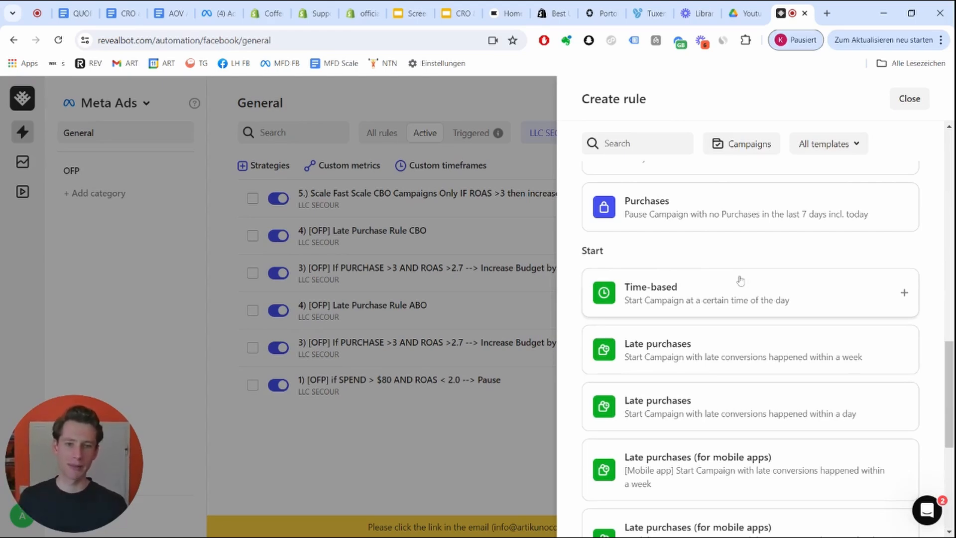
{"action": "scroll", "coordinate": [740, 280], "scroll_direction": "down", "scroll_amount": 5}
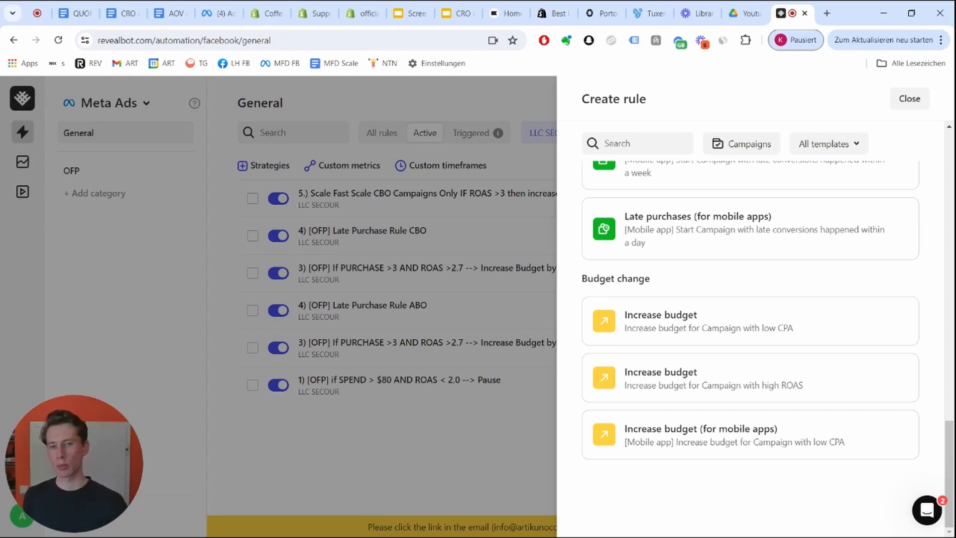
{"action": "left_click", "coordinate": [460, 416]}
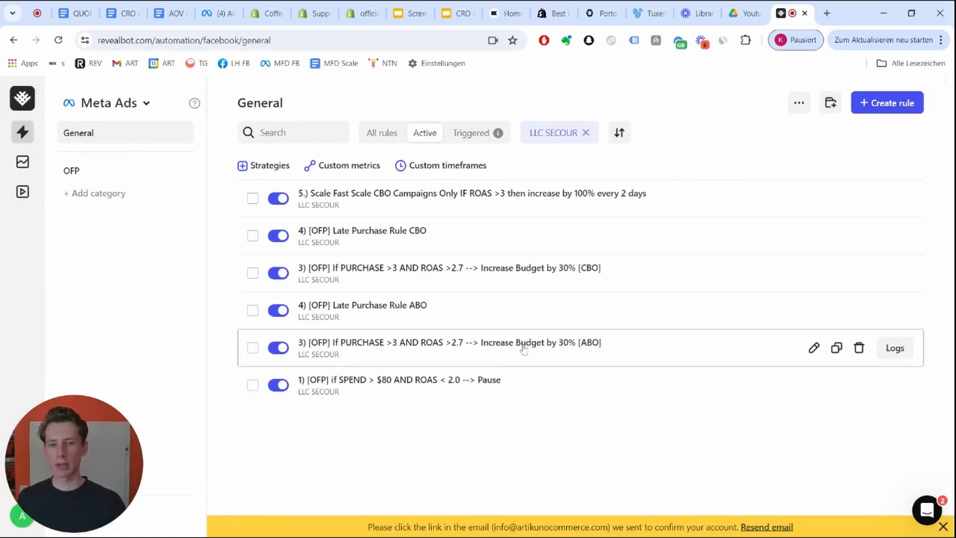
- Open the [ABO] rule that increases budget by 30% and view the settings of its Increase budget action
{"action": "left_click", "coordinate": [507, 352]}
{"action": "scroll", "coordinate": [672, 324], "scroll_direction": "down", "scroll_amount": 8}
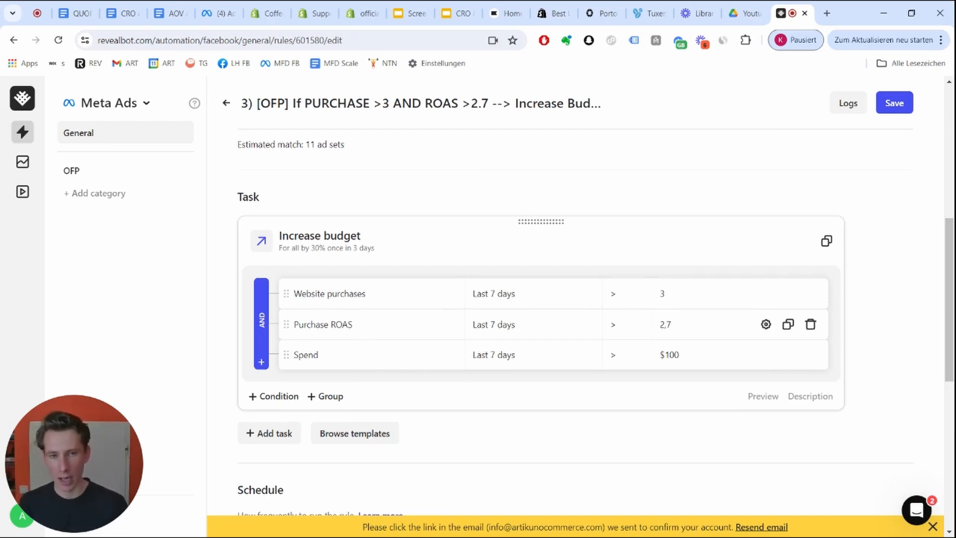
{"action": "left_click", "coordinate": [314, 260]}
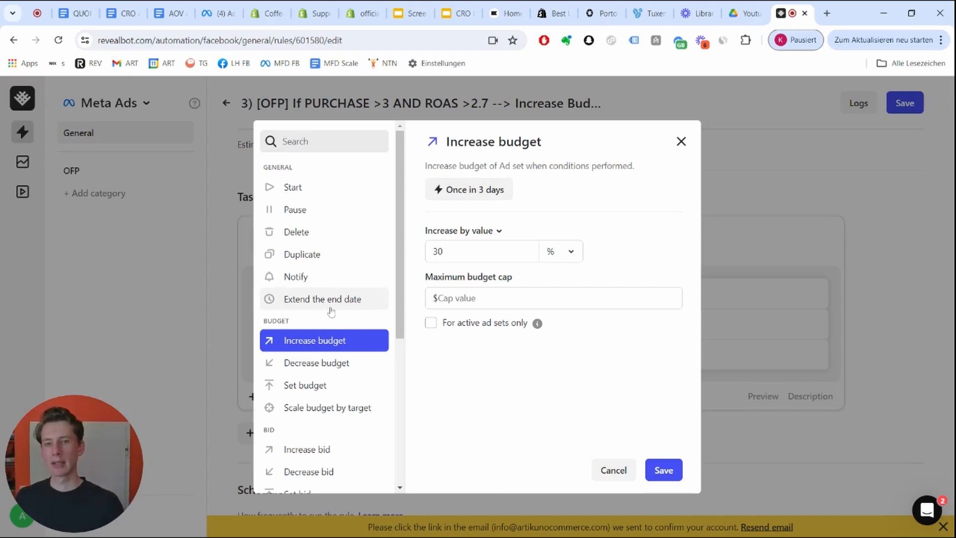
- Look through the budget, bid, spending limit and name actions available for the task, then close the action settings without changes
{"action": "scroll", "coordinate": [331, 311], "scroll_direction": "down", "scroll_amount": 3}
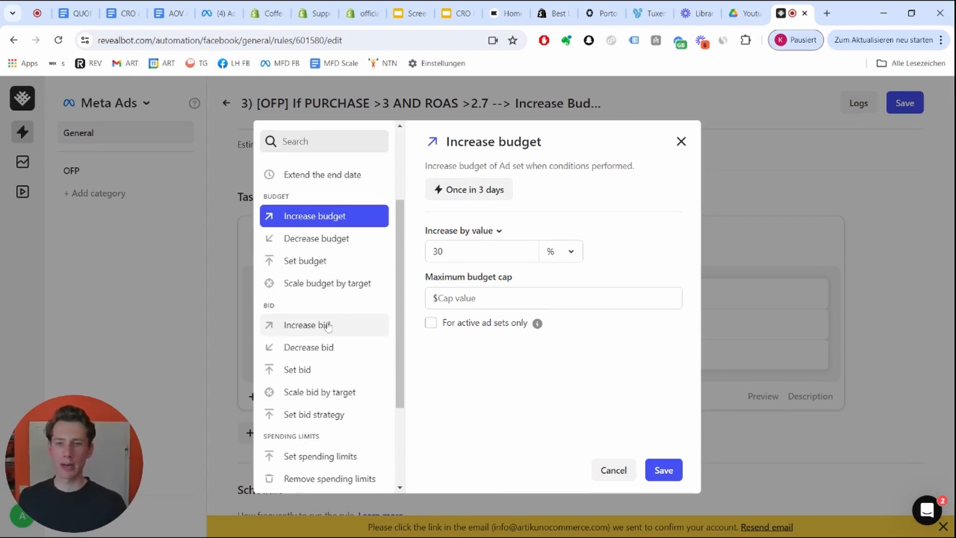
{"action": "scroll", "coordinate": [327, 318], "scroll_direction": "up", "scroll_amount": 2}
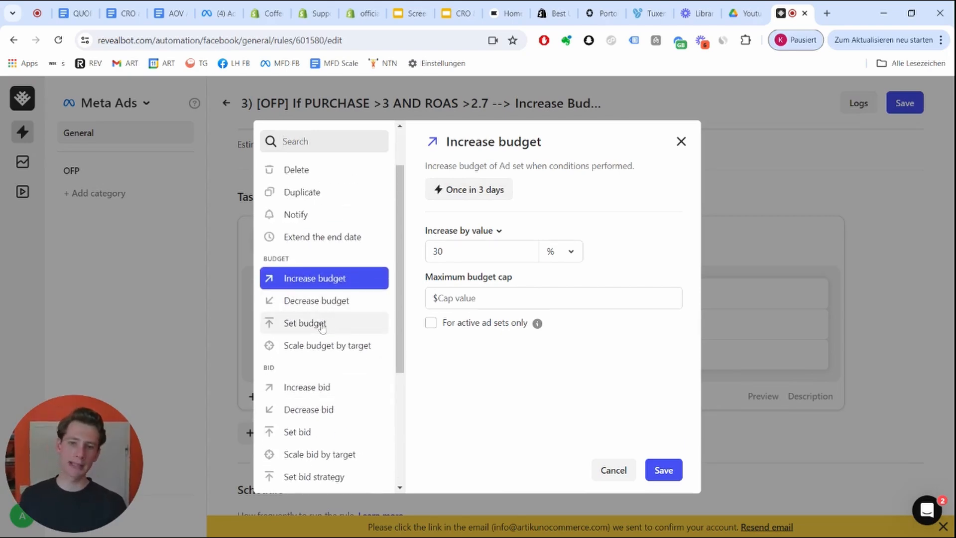
{"action": "scroll", "coordinate": [318, 334], "scroll_direction": "down", "scroll_amount": 2}
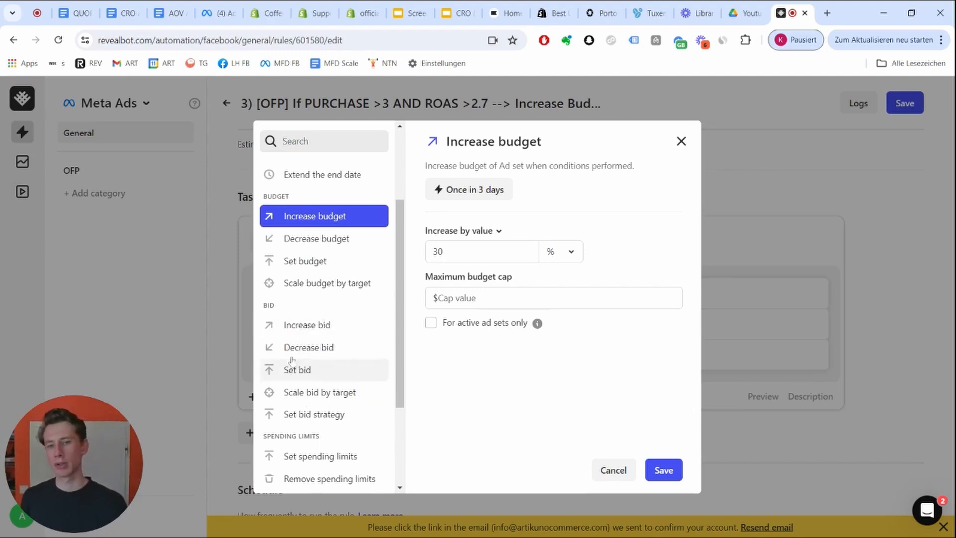
{"action": "scroll", "coordinate": [306, 343], "scroll_direction": "down", "scroll_amount": 4}
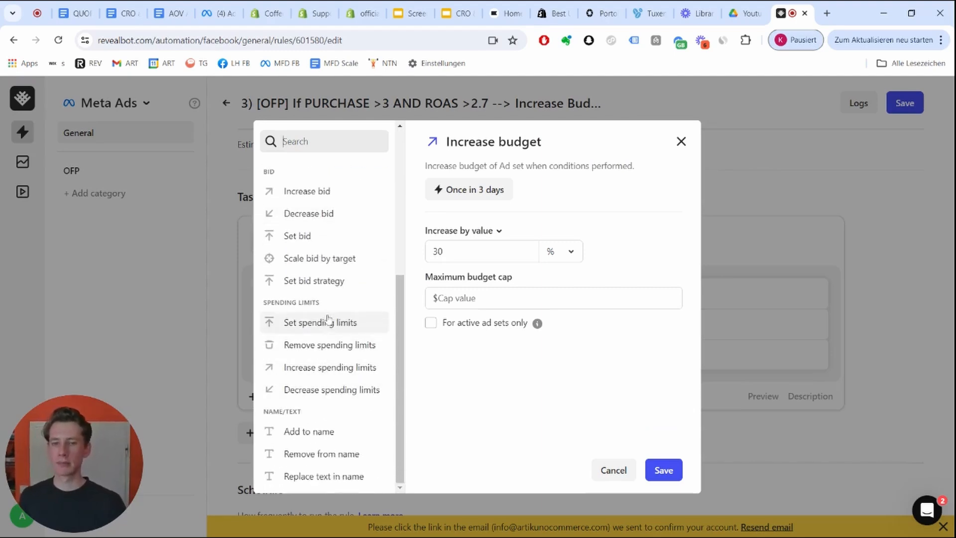
{"action": "scroll", "coordinate": [323, 349], "scroll_direction": "up", "scroll_amount": 1}
{"action": "scroll", "coordinate": [329, 359], "scroll_direction": "up", "scroll_amount": 5}
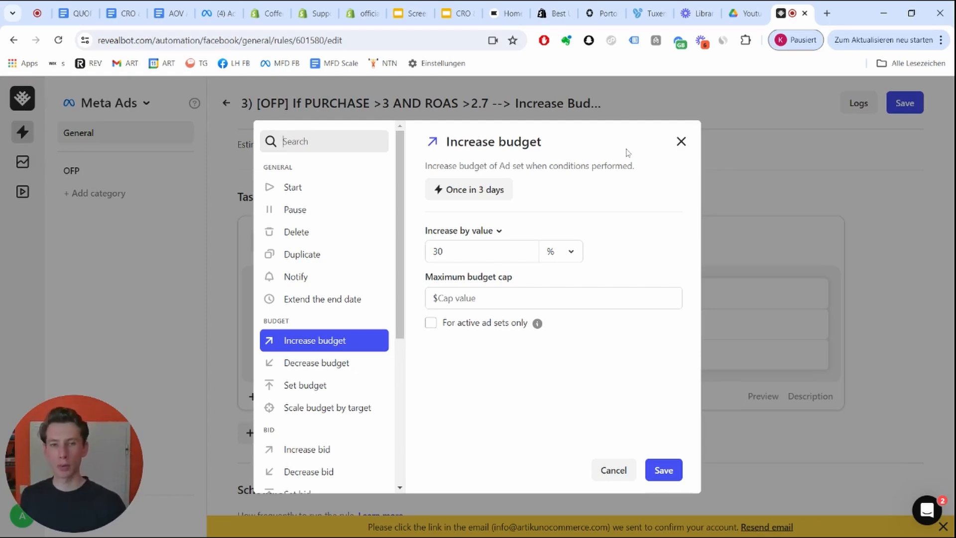
{"action": "left_click", "coordinate": [681, 141]}
{"action": "scroll", "coordinate": [916, 345], "scroll_direction": "down", "scroll_amount": 1}
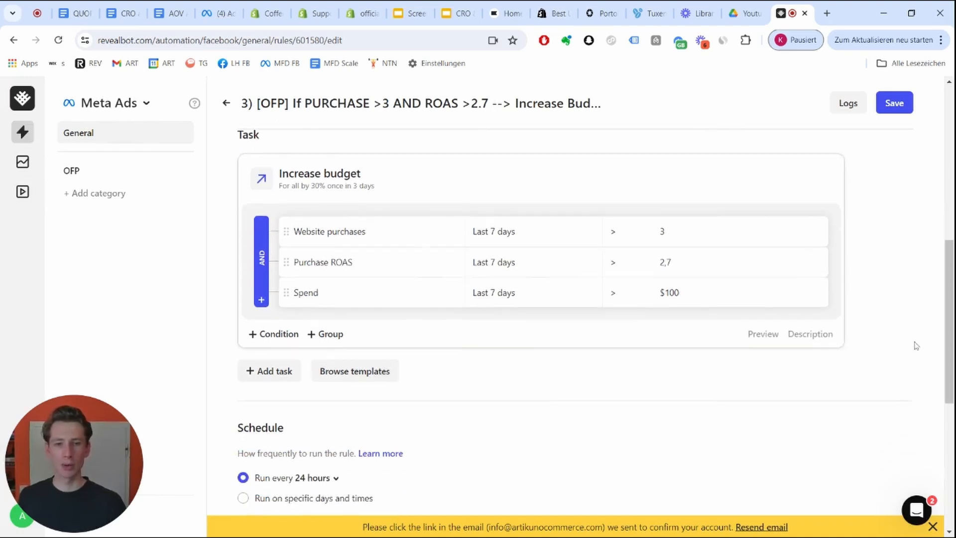
{"action": "scroll", "coordinate": [907, 381], "scroll_direction": "up", "scroll_amount": 1}
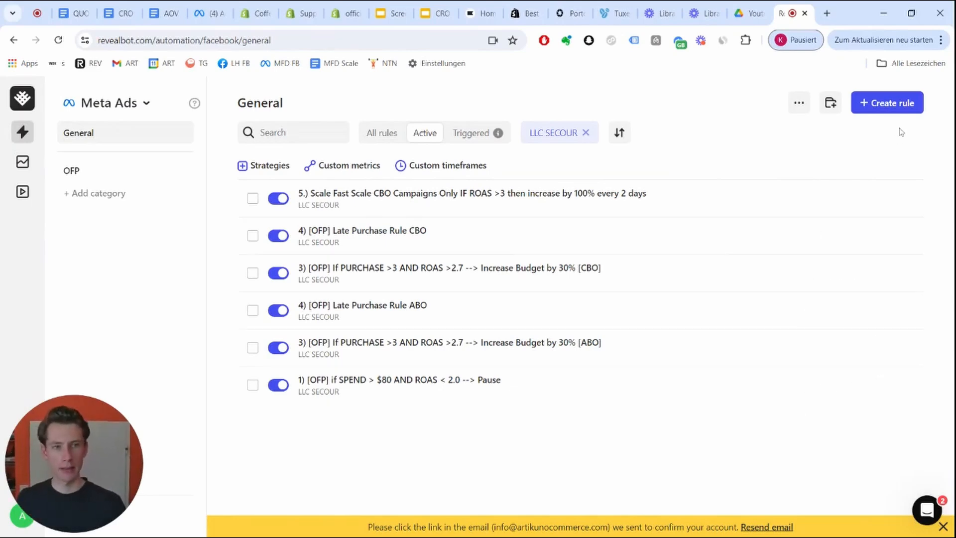
- Create a new rule from the Increase budget template for campaigns with high ROAS
{"action": "left_click", "coordinate": [882, 103]}
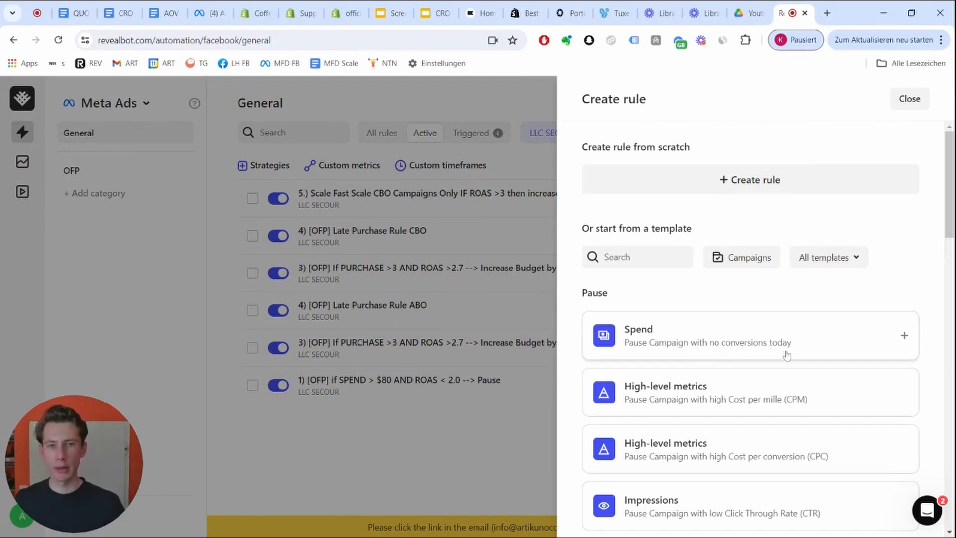
{"action": "scroll", "coordinate": [770, 357], "scroll_direction": "down", "scroll_amount": 4}
{"action": "scroll", "coordinate": [771, 358], "scroll_direction": "down", "scroll_amount": 10}
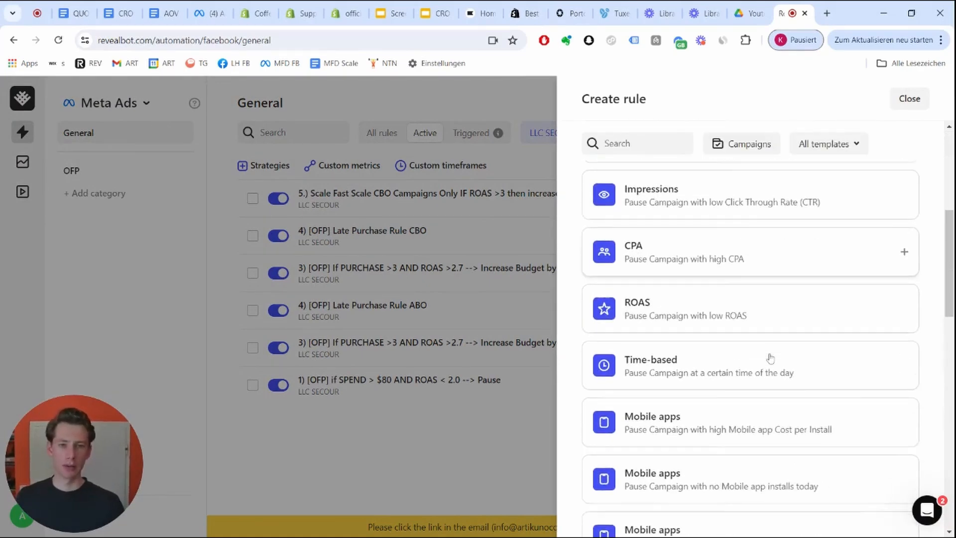
{"action": "scroll", "coordinate": [770, 358], "scroll_direction": "down", "scroll_amount": 2}
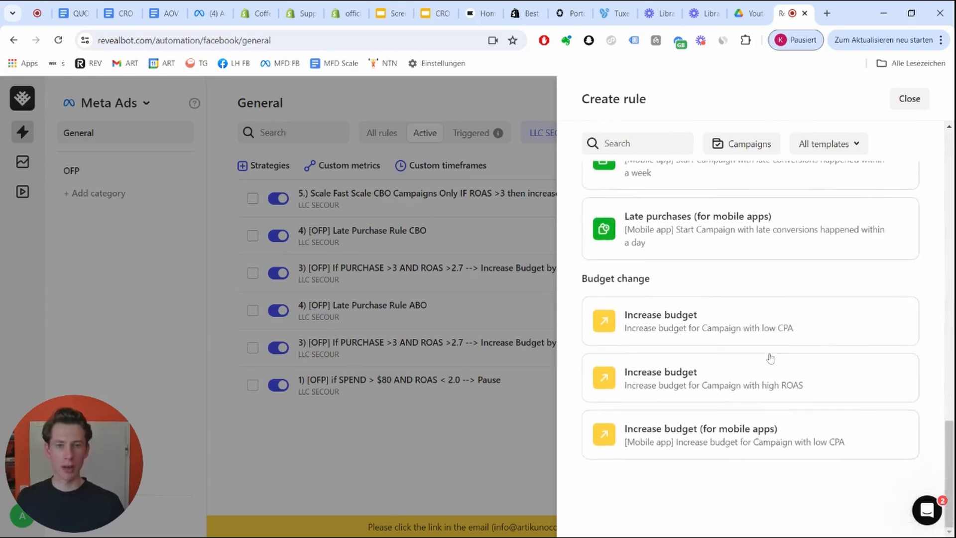
{"action": "left_click", "coordinate": [695, 386]}
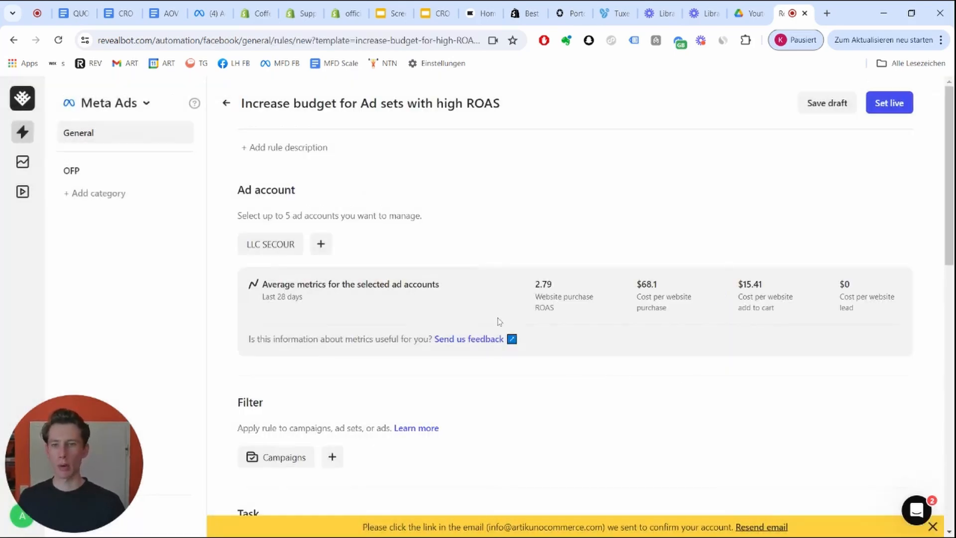
- Set the timeframe of the Purchase ROAS condition to Last 3 days
{"action": "scroll", "coordinate": [513, 324], "scroll_direction": "down", "scroll_amount": 5}
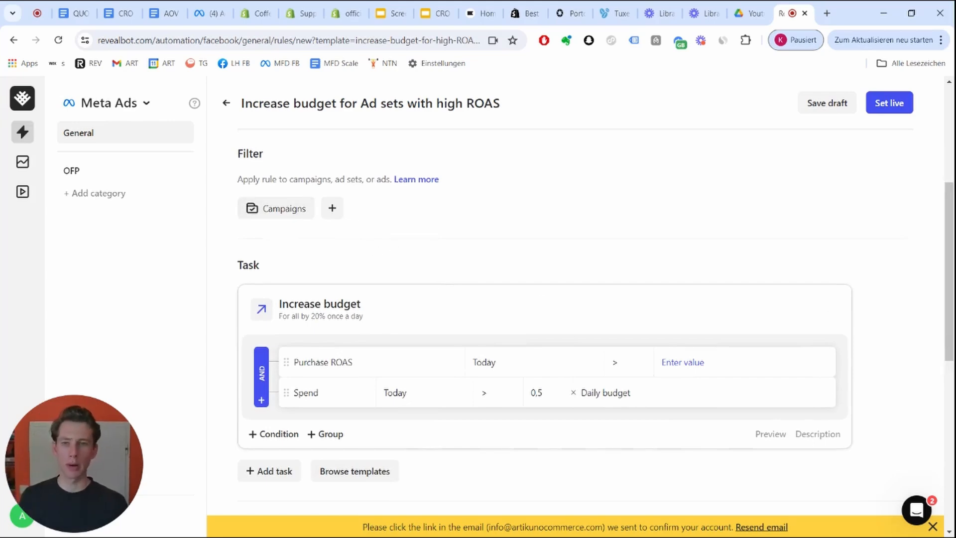
{"action": "scroll", "coordinate": [405, 254], "scroll_direction": "down", "scroll_amount": 1}
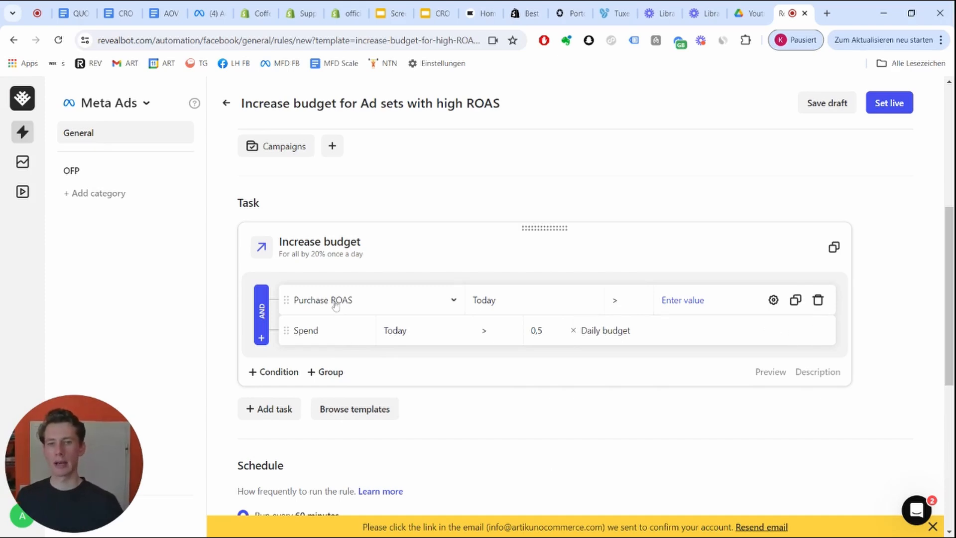
{"action": "left_click", "coordinate": [498, 301]}
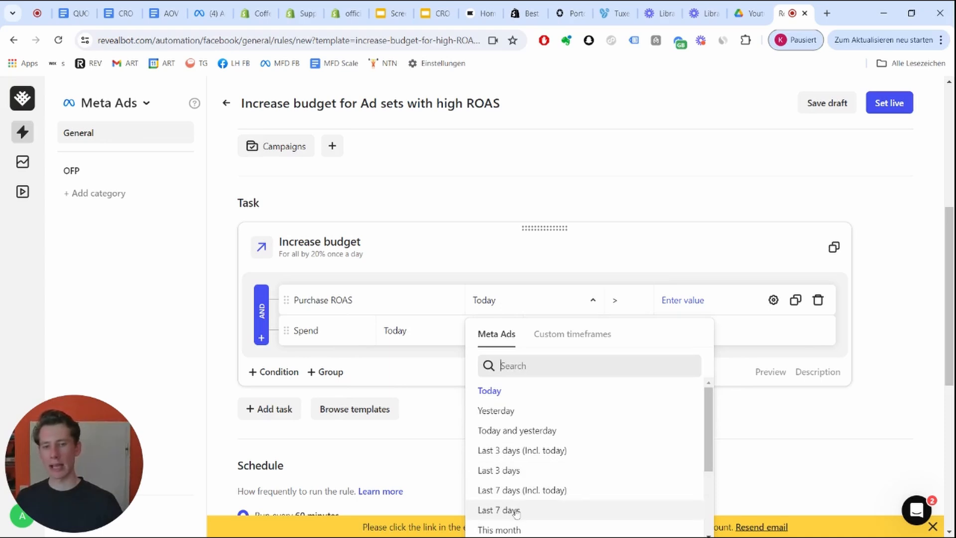
{"action": "scroll", "coordinate": [572, 438], "scroll_direction": "down", "scroll_amount": 2}
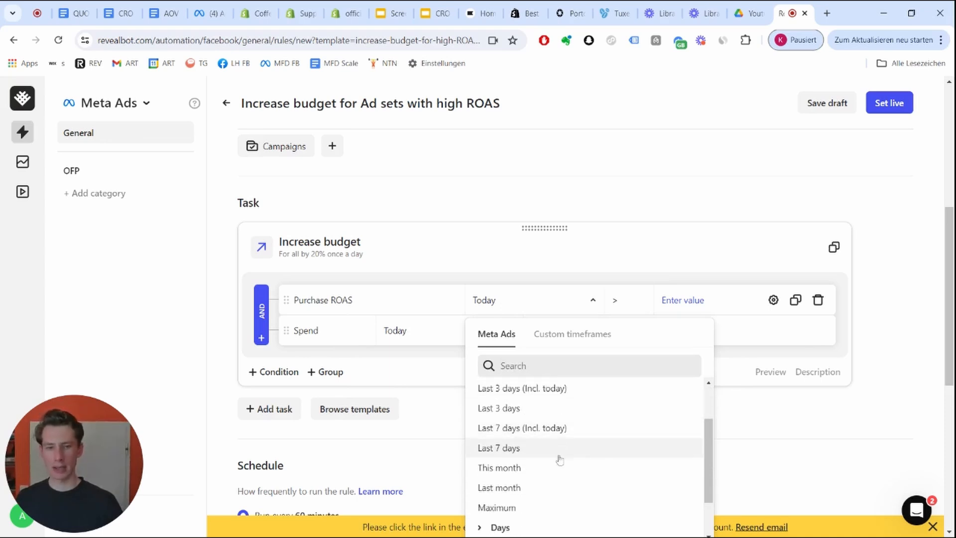
{"action": "left_click", "coordinate": [518, 409]}
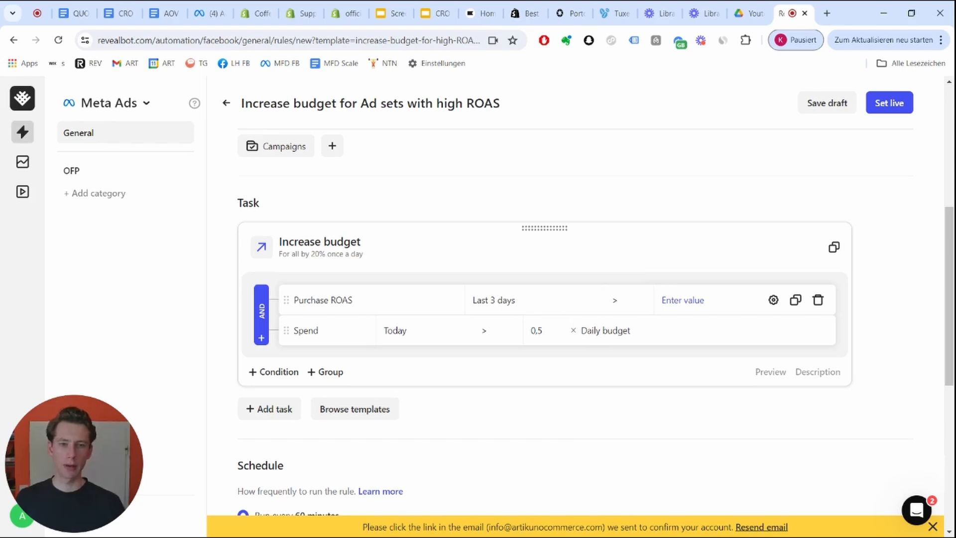
- Set the Purchase ROAS threshold to 3 and look through the metrics available for the Spend condition's comparison value
{"action": "type", "text": "3"}
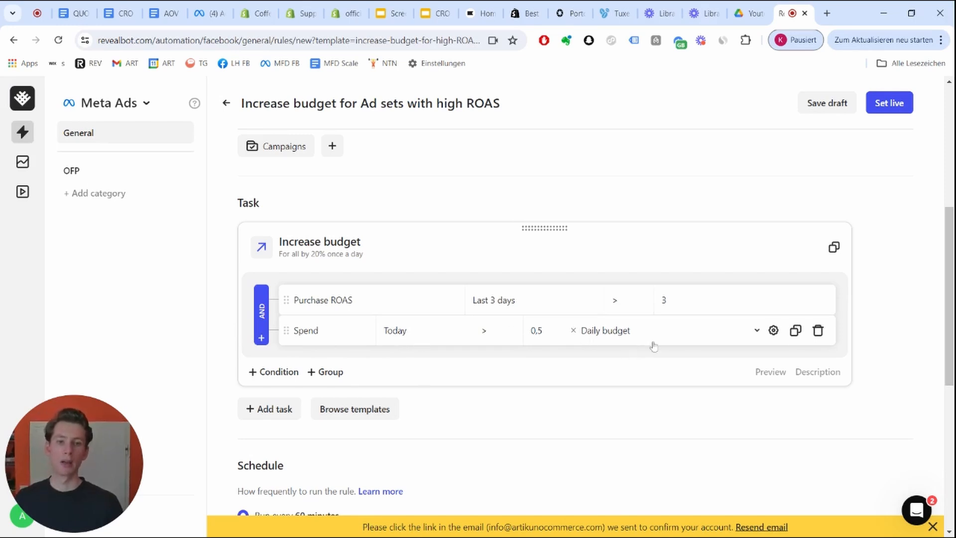
{"action": "left_click", "coordinate": [620, 336]}
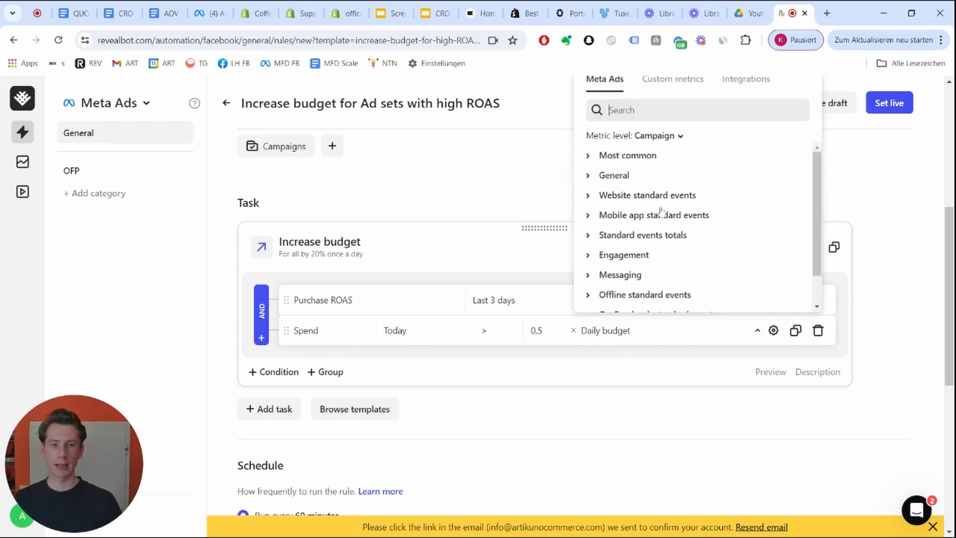
{"action": "scroll", "coordinate": [664, 212], "scroll_direction": "down", "scroll_amount": 2}
{"action": "scroll", "coordinate": [665, 234], "scroll_direction": "up", "scroll_amount": 1}
{"action": "scroll", "coordinate": [666, 246], "scroll_direction": "up", "scroll_amount": 1}
{"action": "left_click", "coordinate": [533, 420]}
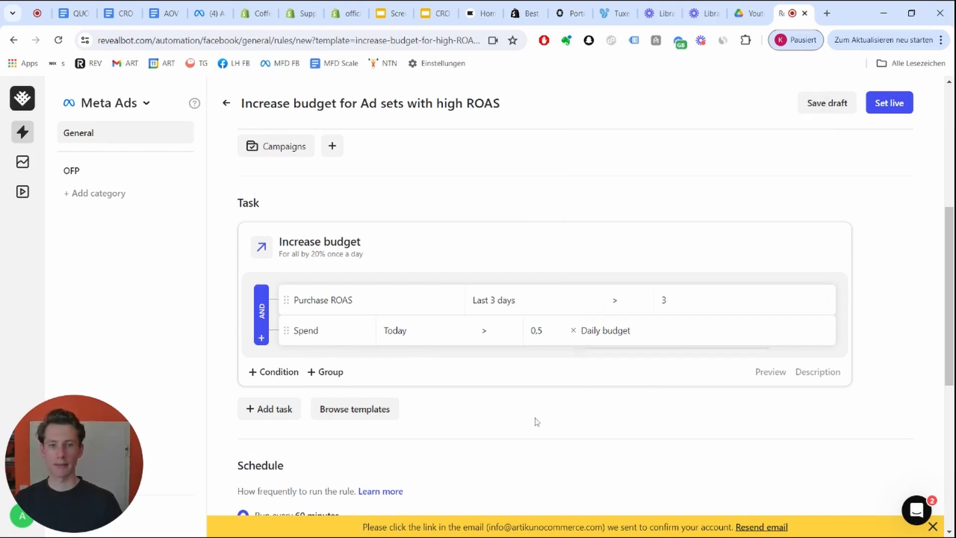
- Set the action frequency of the Increase budget task to Once in 3 days
{"action": "left_click", "coordinate": [357, 256]}
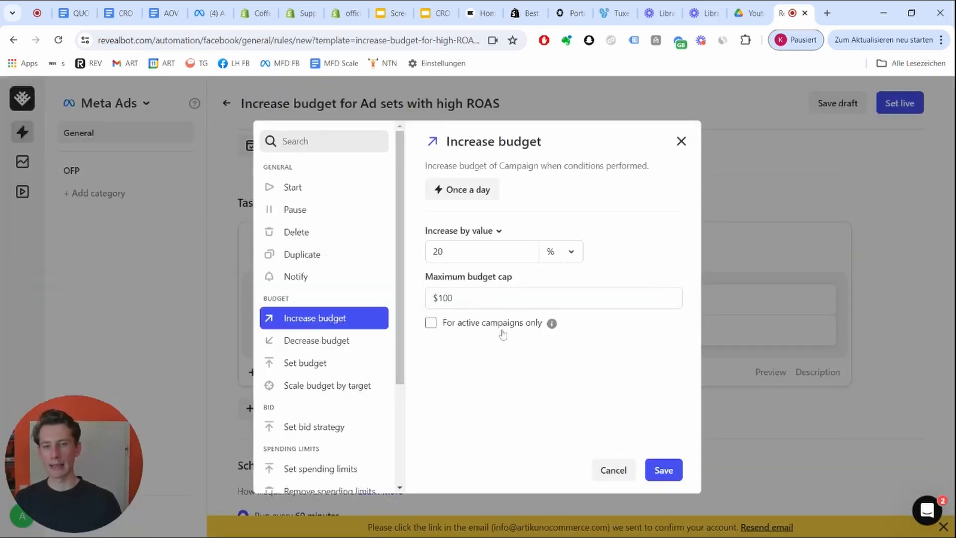
{"action": "left_click", "coordinate": [479, 252]}
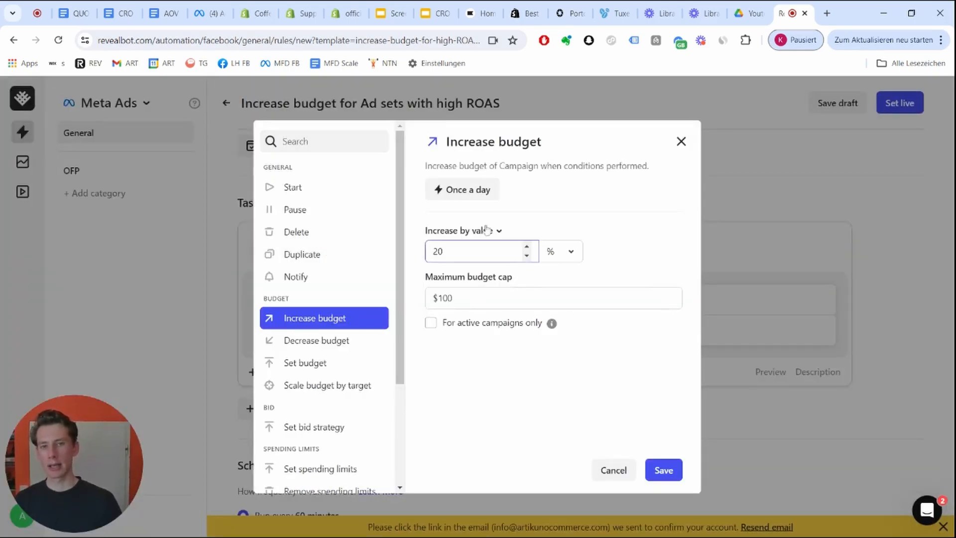
{"action": "left_click", "coordinate": [469, 195]}
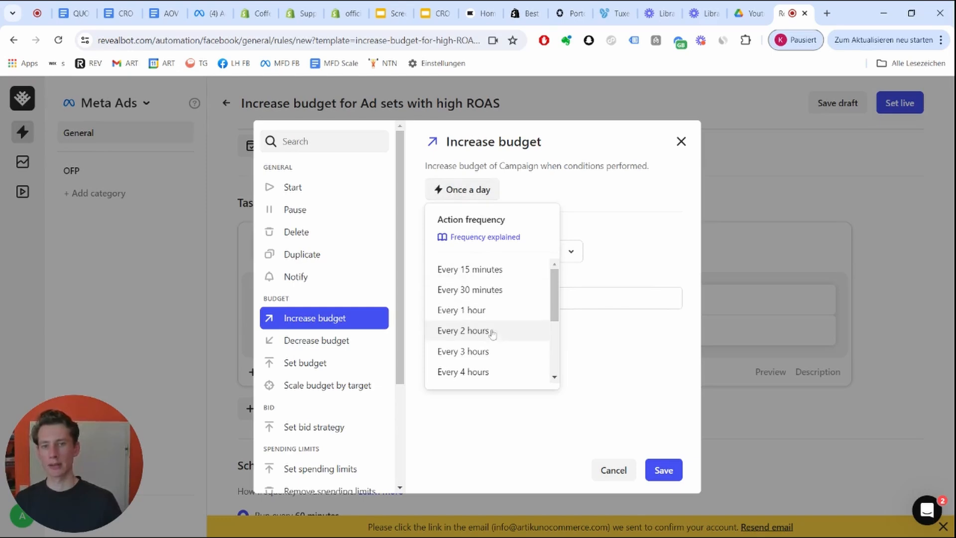
{"action": "scroll", "coordinate": [482, 356], "scroll_direction": "down", "scroll_amount": 2}
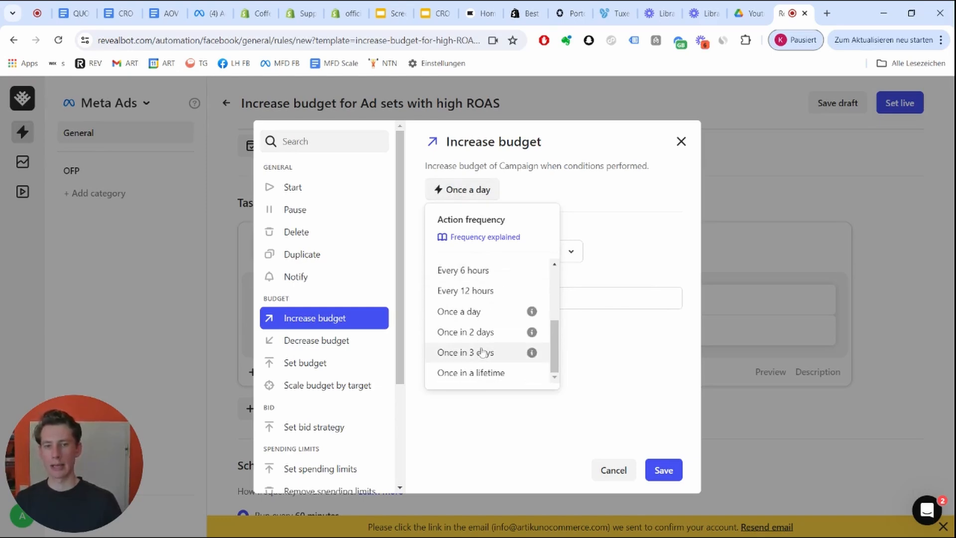
{"action": "left_click", "coordinate": [481, 353]}
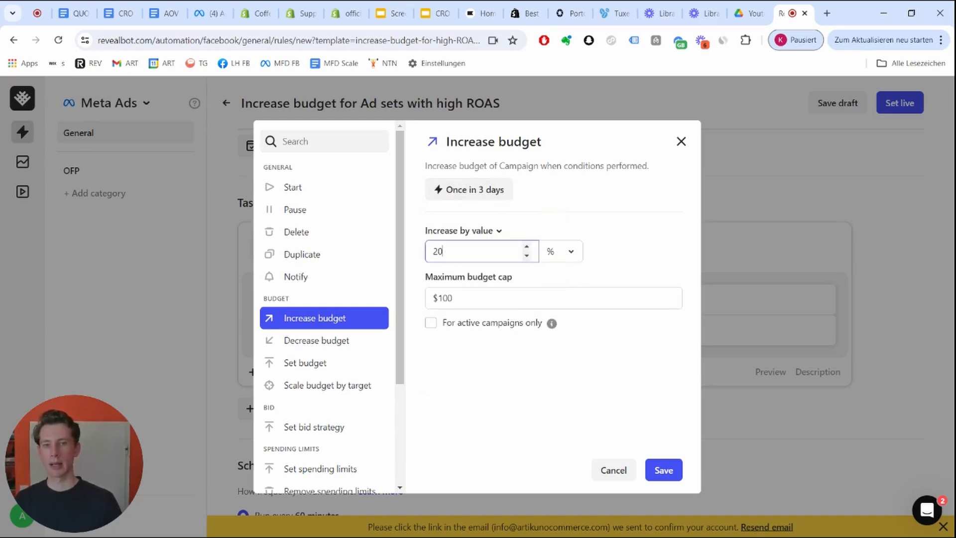
- Set the budget increase to 30% with a maximum budget cap of $10000 and save the action settings
{"action": "double_click", "coordinate": [438, 251]}
{"action": "type", "text": "30"}
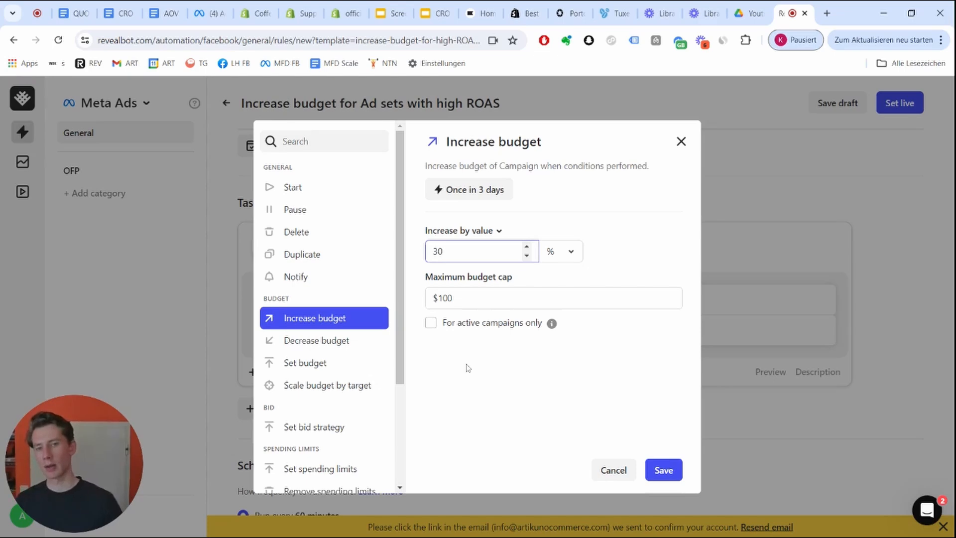
{"action": "left_click", "coordinate": [452, 298]}
{"action": "type", "text": "00"}
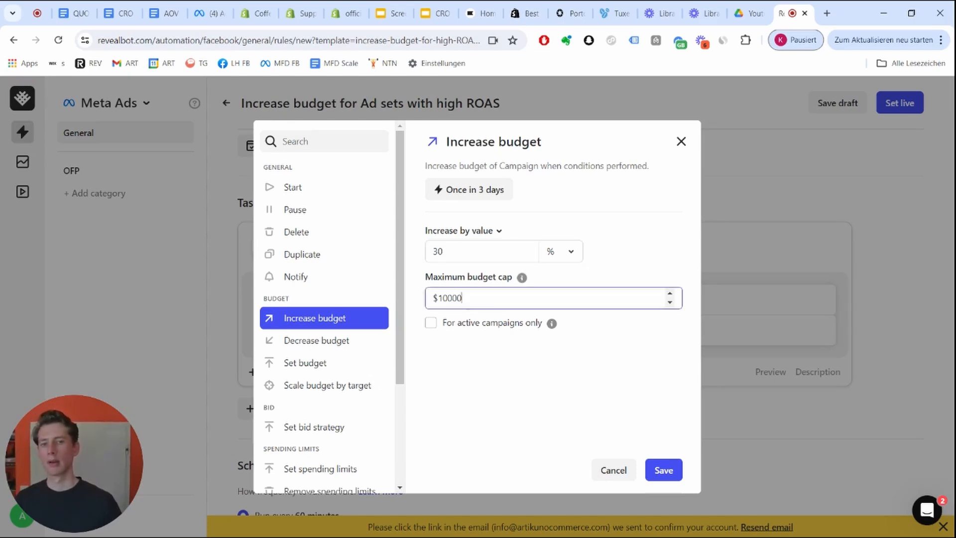
{"action": "left_click", "coordinate": [501, 378]}
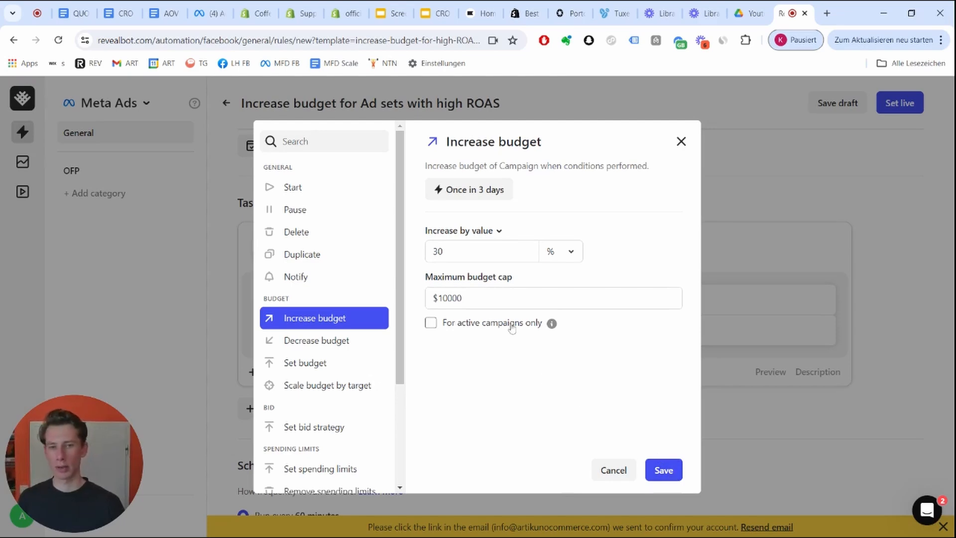
{"action": "left_click", "coordinate": [665, 470]}
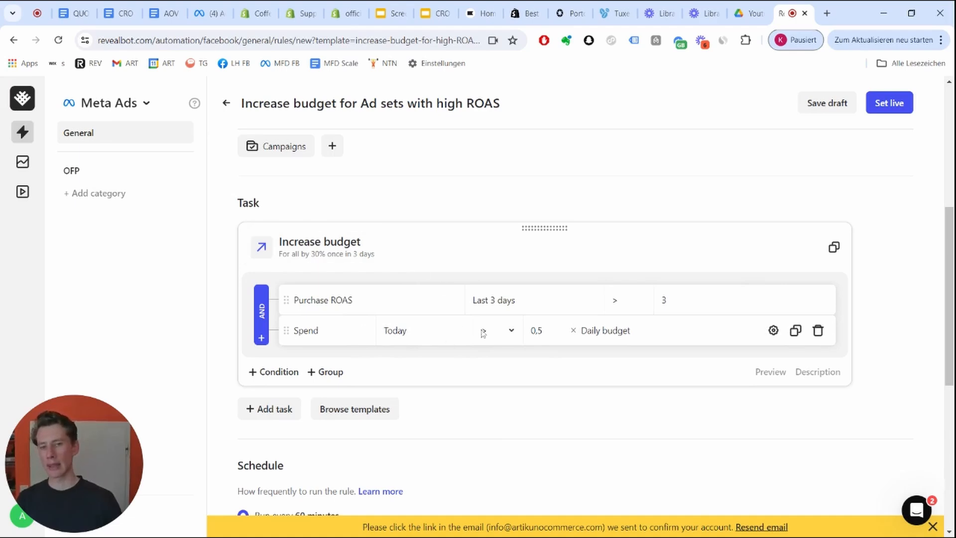
- Look through the run interval options in the rule's schedule and leave the interval unchanged
{"action": "scroll", "coordinate": [534, 363], "scroll_direction": "down", "scroll_amount": 1}
{"action": "scroll", "coordinate": [534, 363], "scroll_direction": "down", "scroll_amount": 1}
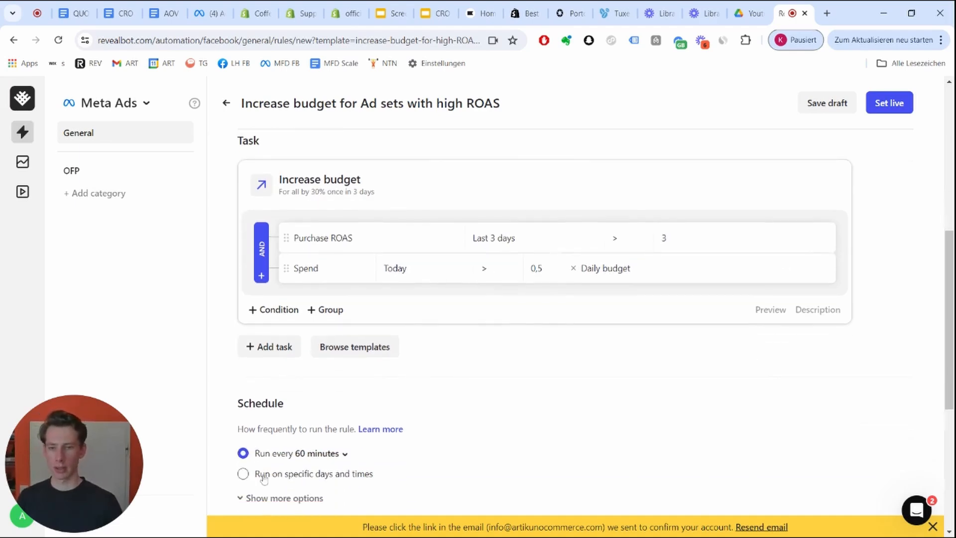
{"action": "left_click", "coordinate": [301, 454]}
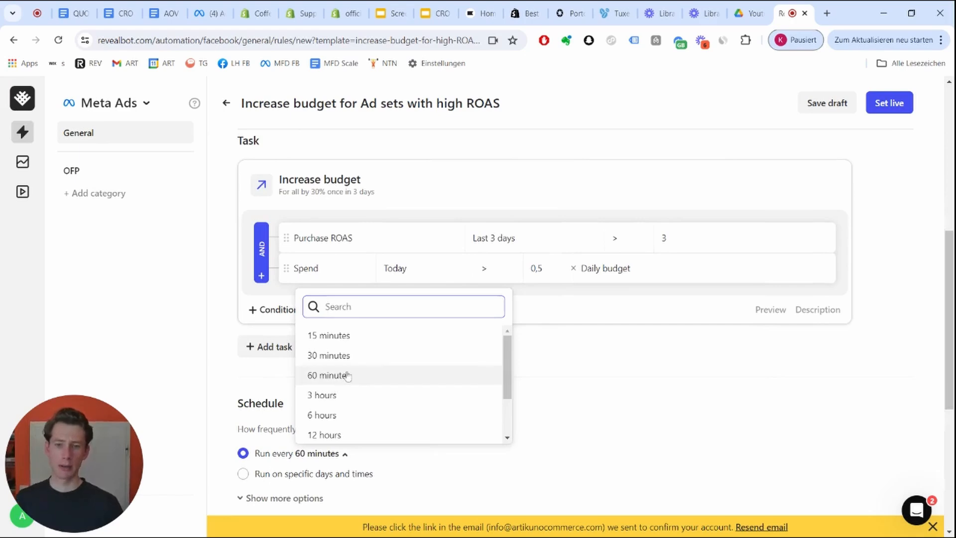
{"action": "scroll", "coordinate": [347, 374], "scroll_direction": "down", "scroll_amount": 2}
{"action": "scroll", "coordinate": [347, 374], "scroll_direction": "up", "scroll_amount": 2}
{"action": "left_click", "coordinate": [640, 450]}
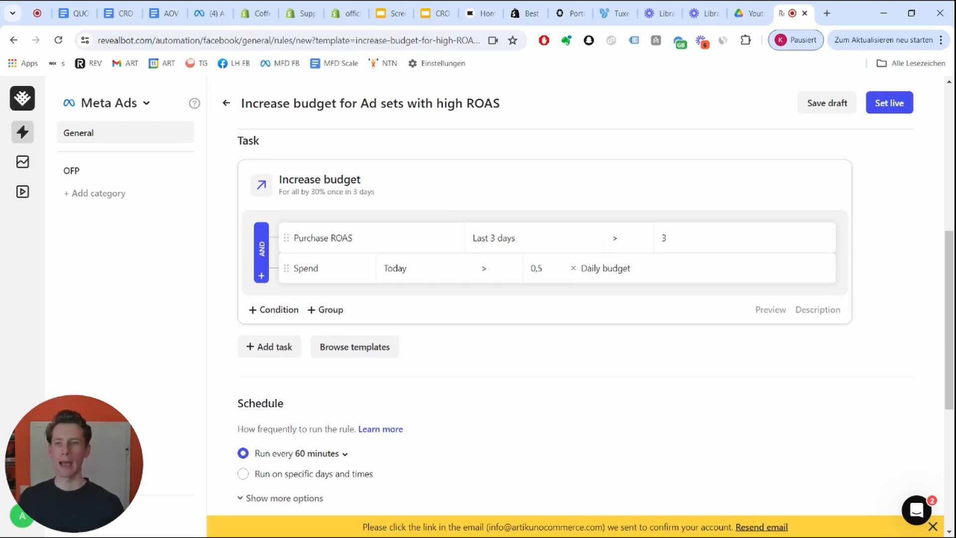
- Leave the unsaved rule to view the Top Creatives reports for Meta Ads, and return to the automation rules
{"action": "mouse_move", "coordinate": [22, 163]}
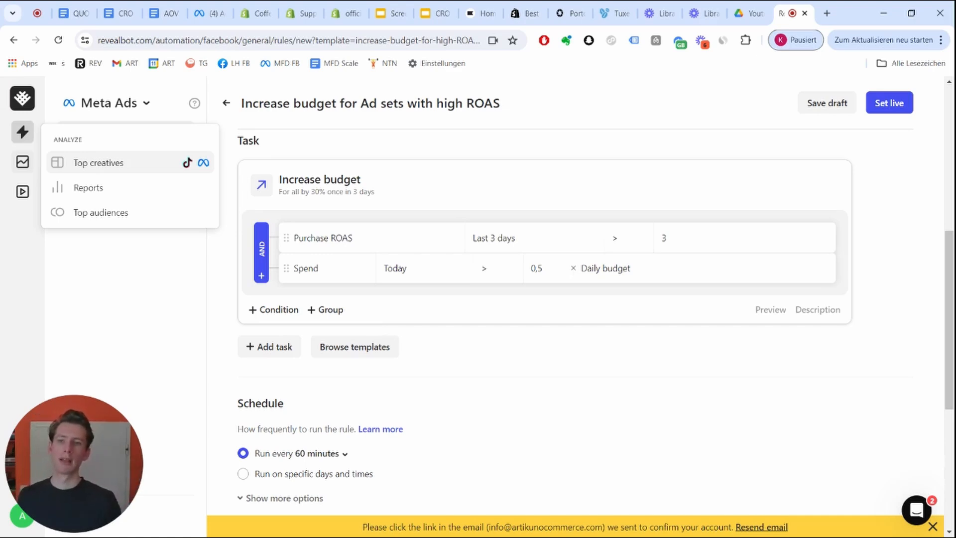
{"action": "left_click", "coordinate": [139, 169]}
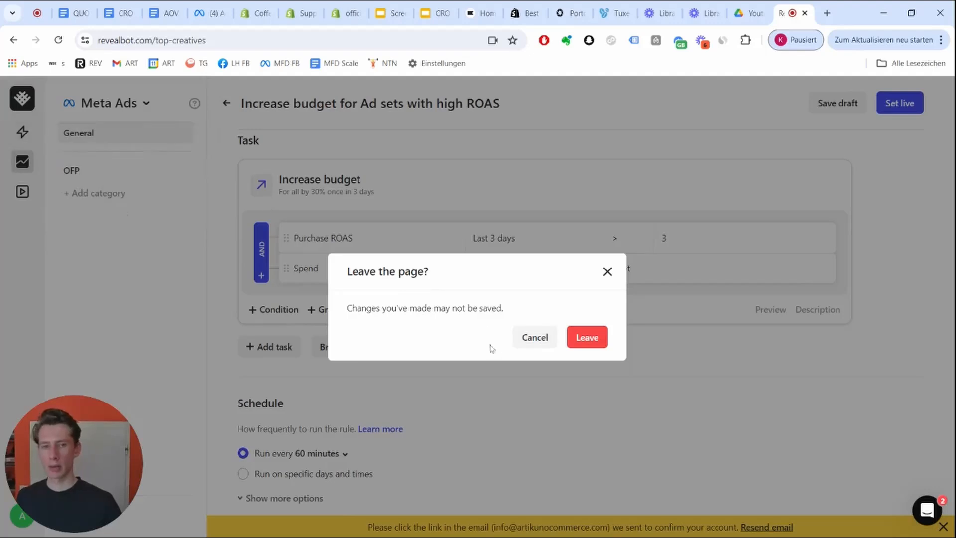
{"action": "left_click", "coordinate": [589, 338]}
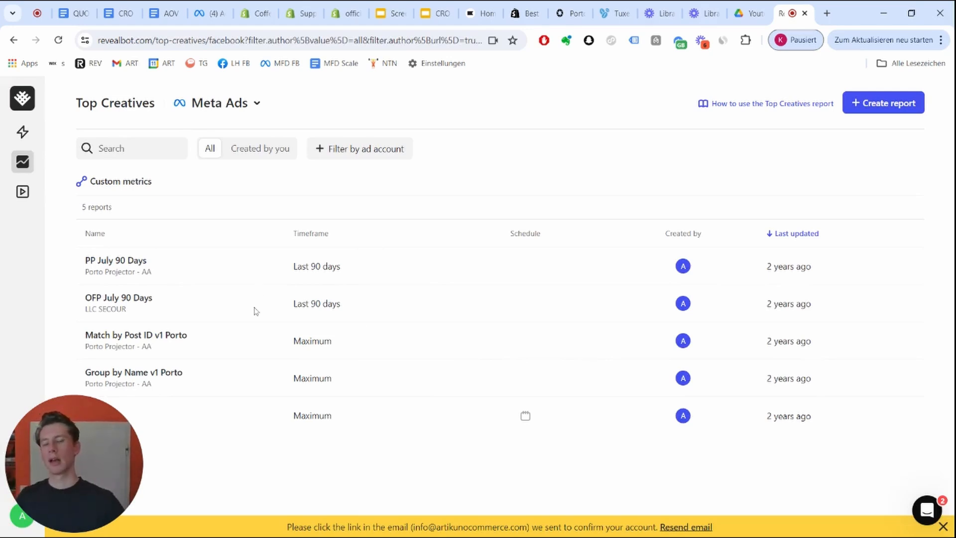
{"action": "left_click", "coordinate": [21, 136]}
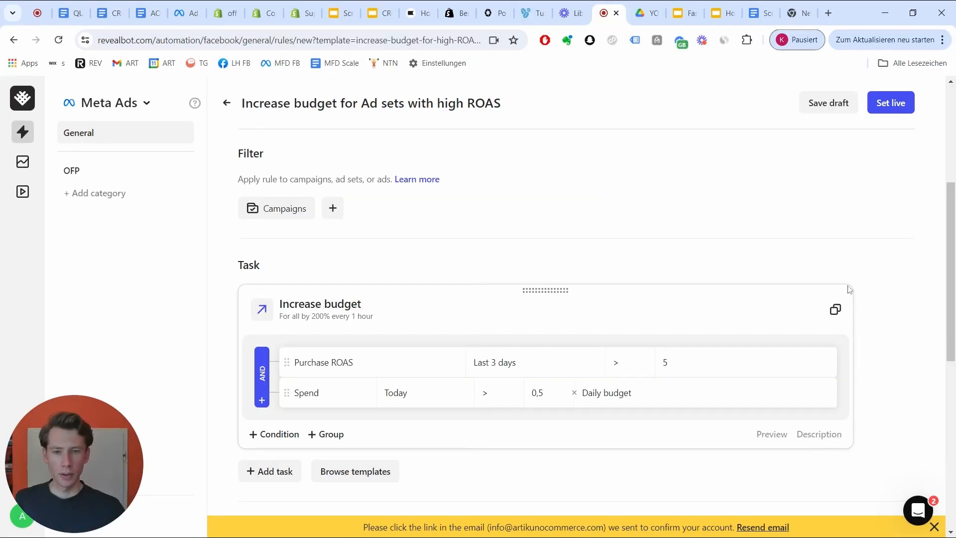
- Review the Increase budget action's settings, close them without changes, and check the rule's conditions and schedule
{"action": "scroll", "coordinate": [348, 314], "scroll_direction": "down", "scroll_amount": 1}
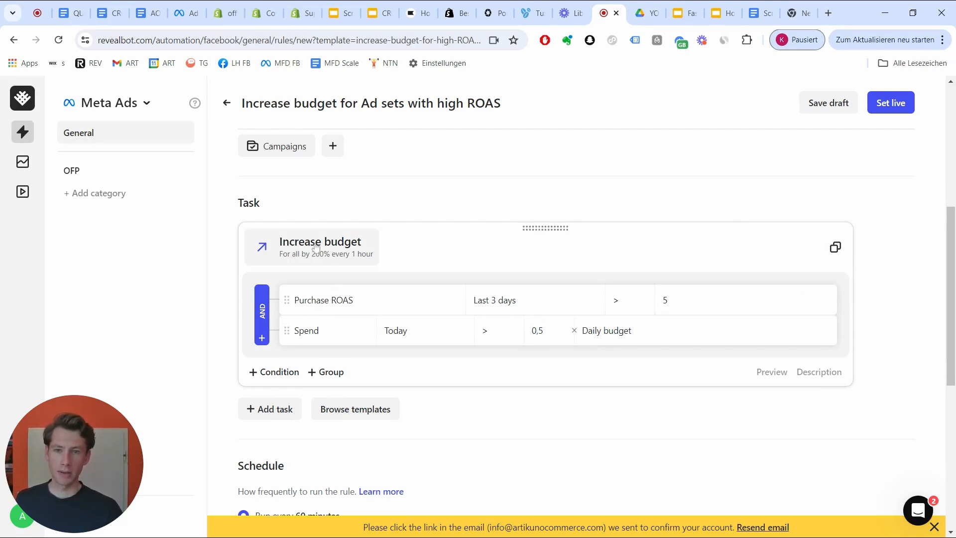
{"action": "left_click", "coordinate": [301, 262]}
{"action": "left_click", "coordinate": [464, 251]}
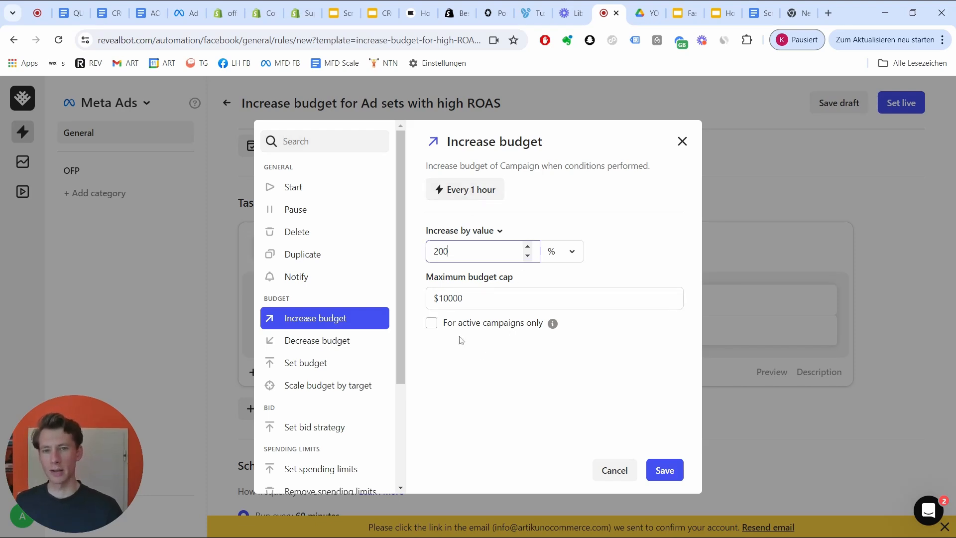
{"action": "left_click", "coordinate": [613, 473]}
{"action": "scroll", "coordinate": [560, 419], "scroll_direction": "down", "scroll_amount": 1}
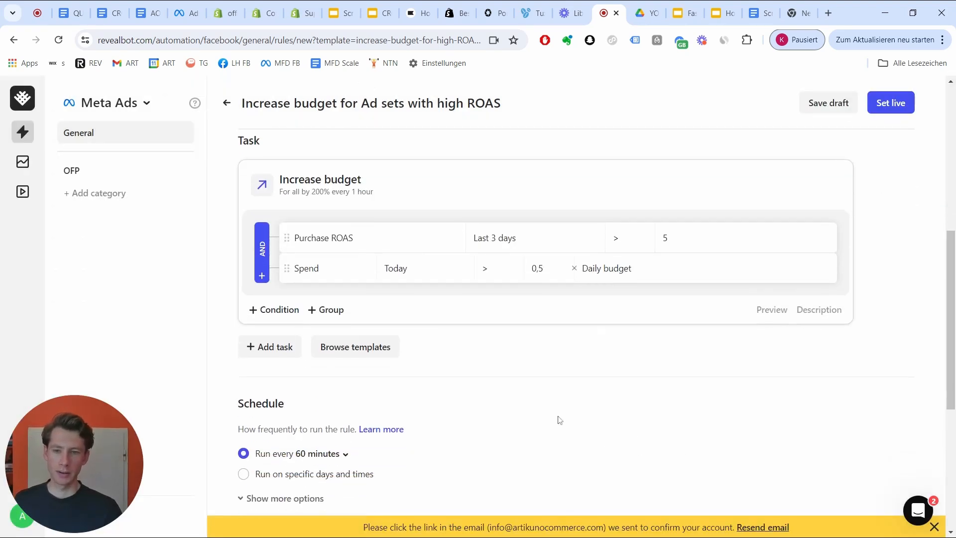
{"action": "scroll", "coordinate": [573, 423], "scroll_direction": "up", "scroll_amount": 1}
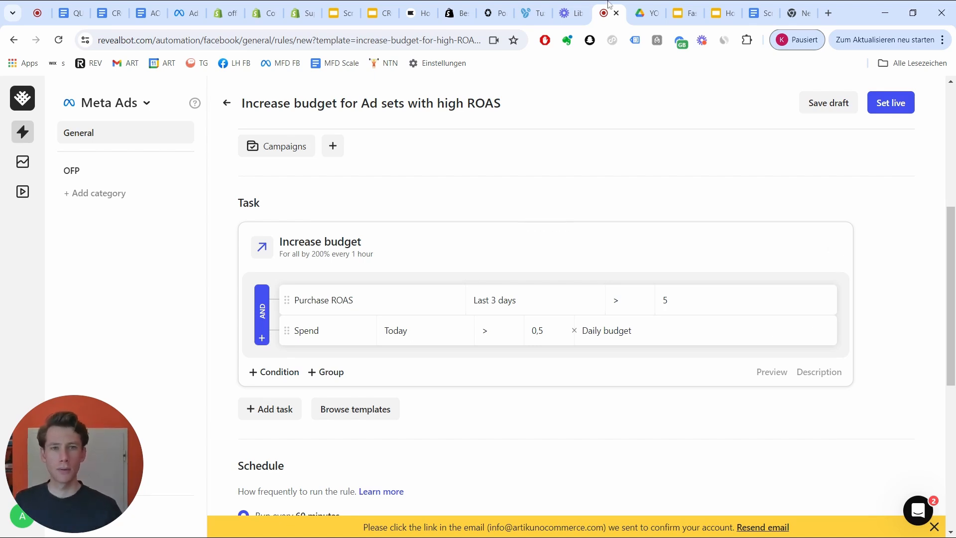
- Switch to the FastTesting Infra PP v1 presentation in Google Slides and present the Product specific ROAS (OFP) slide
{"action": "left_click", "coordinate": [684, 13]}
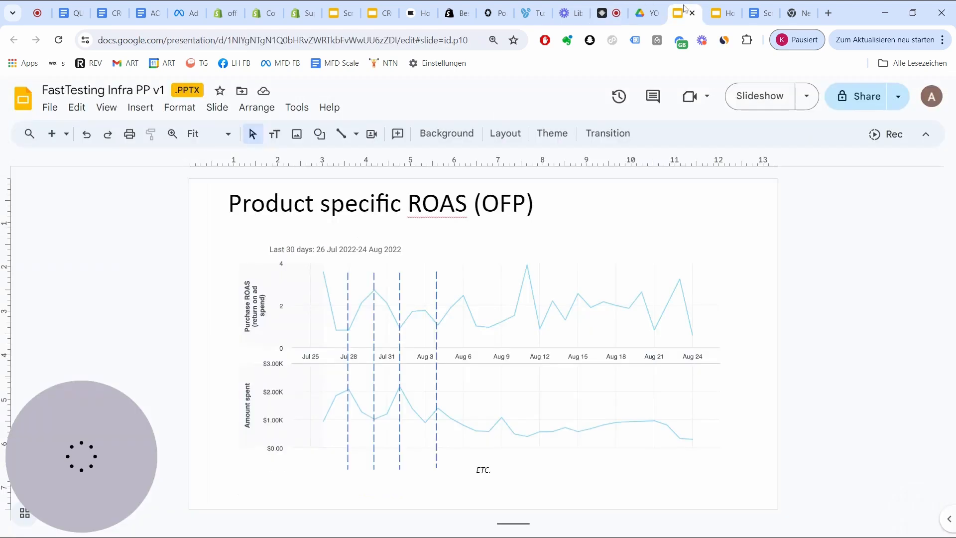
{"action": "left_click", "coordinate": [757, 94]}
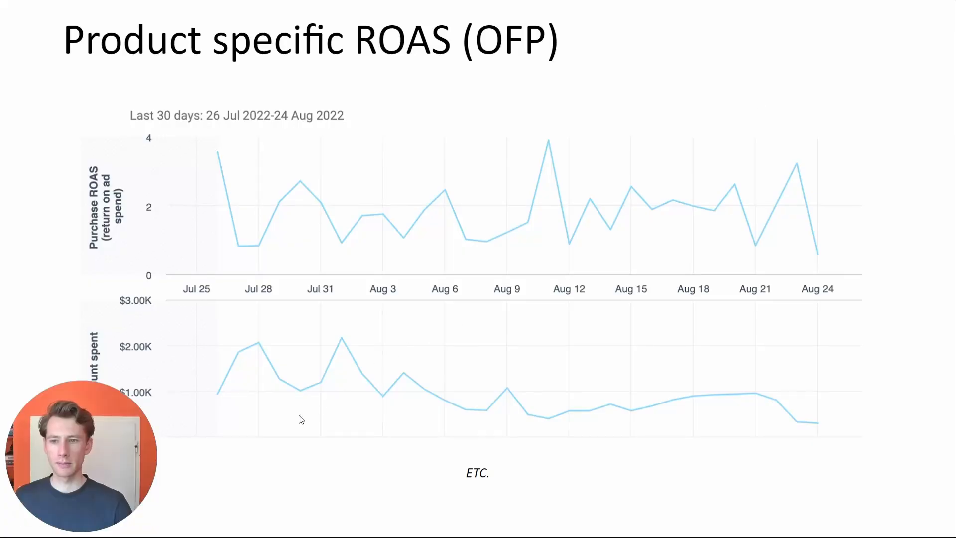
{"action": "left_click_drag", "start_coordinate": [109, 442], "coordinate": [249, 445]}
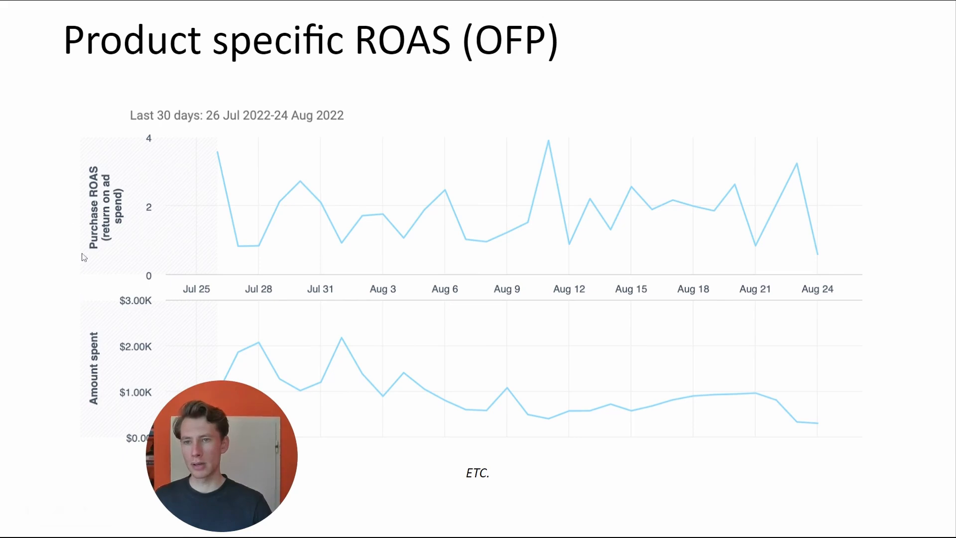
{"action": "left_click_drag", "start_coordinate": [264, 470], "coordinate": [124, 469]}
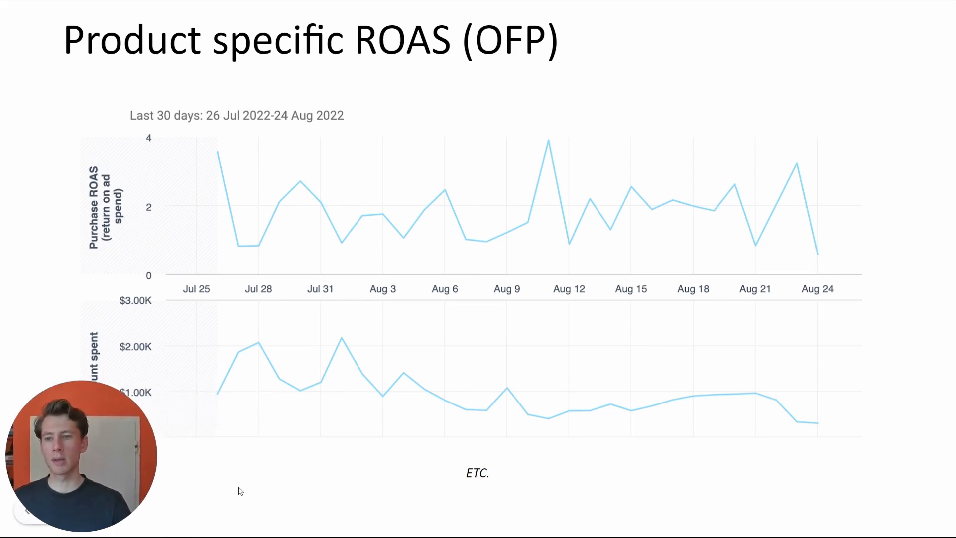